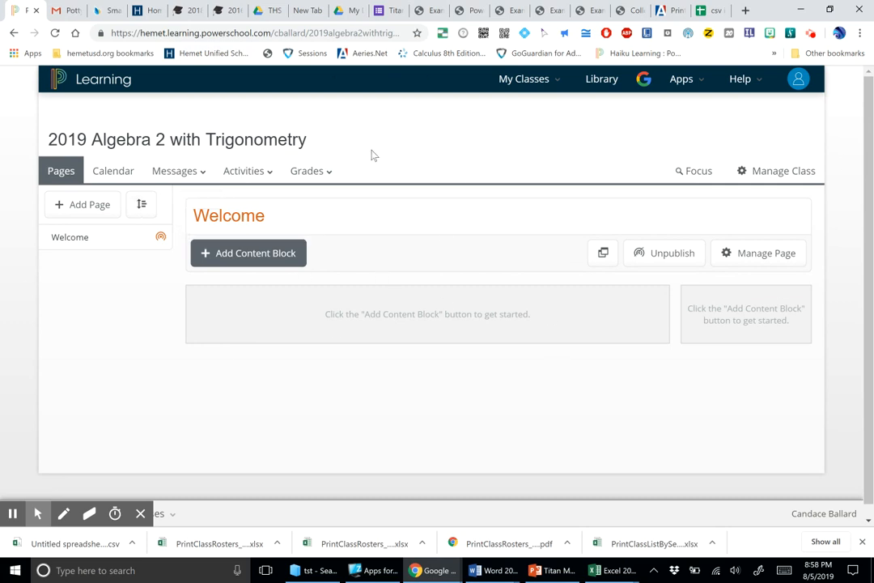
# Step: Make a copy of the csv import for PowerSchool spreadsheet named "Period 1 csv import for PowerSchool"
pyautogui.click(667, 10)
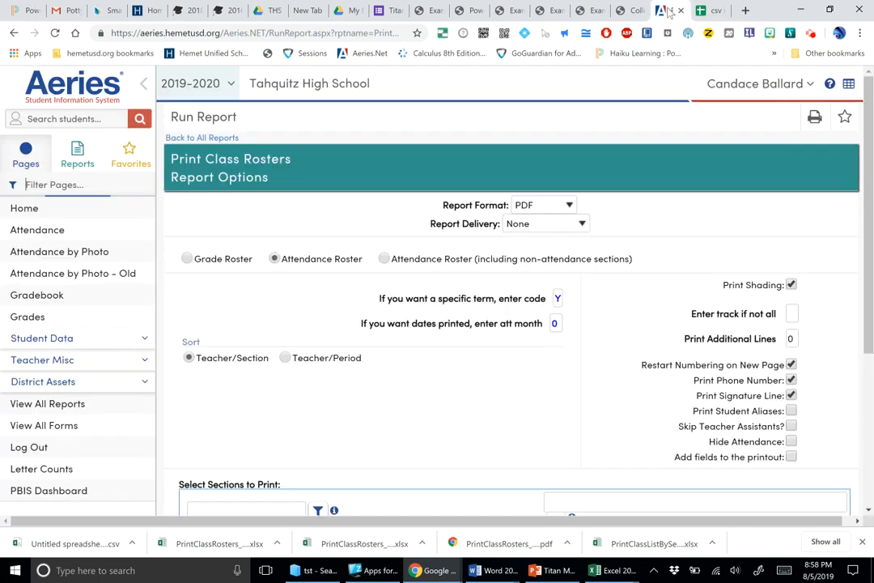
pyautogui.click(712, 11)
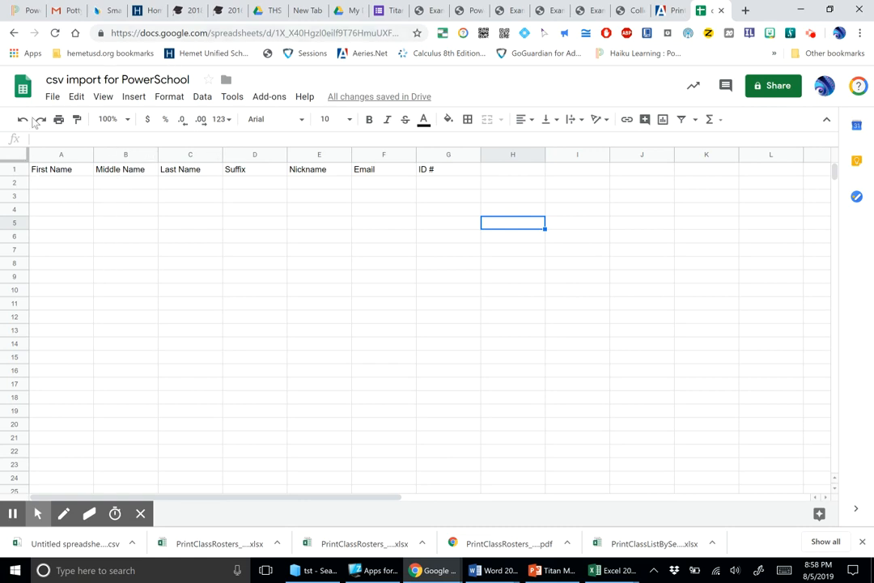
pyautogui.click(52, 96)
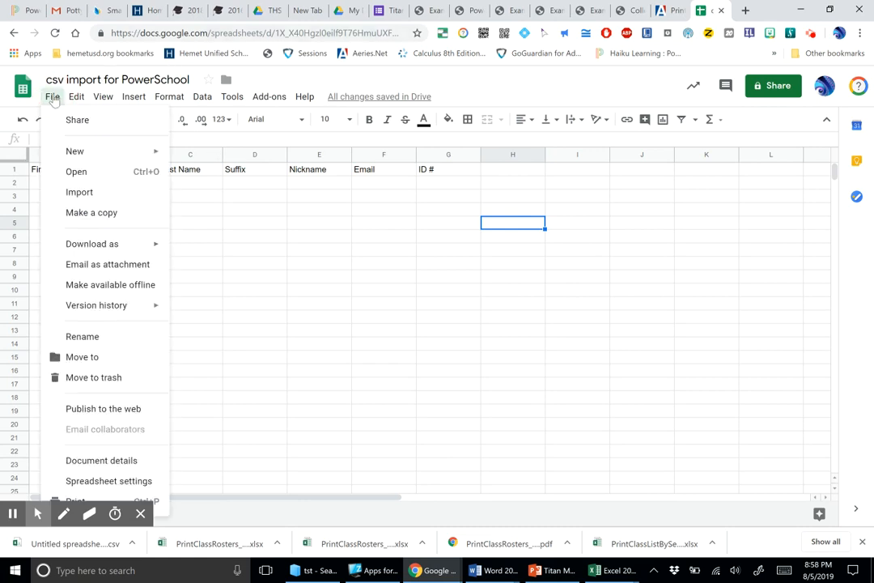
pyautogui.click(84, 216)
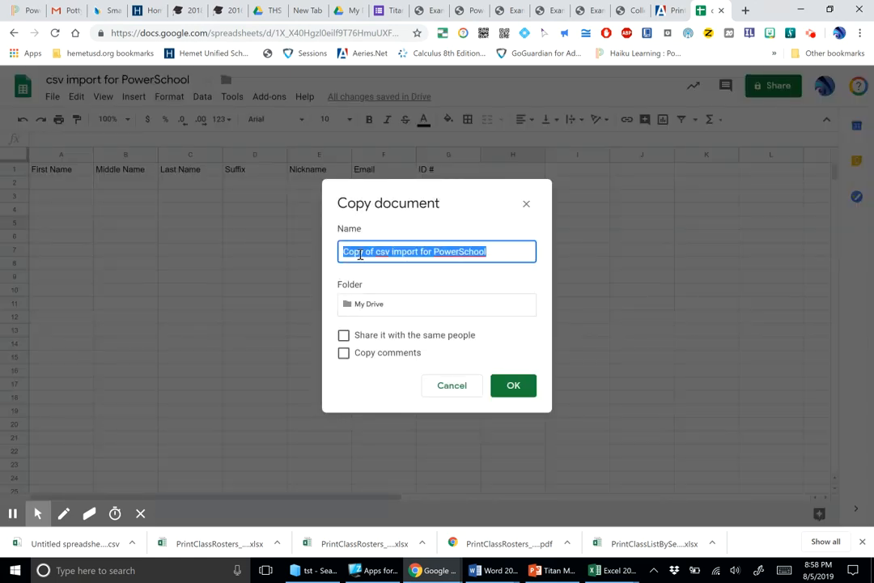
pyautogui.click(376, 251)
pyautogui.moveTo(377, 251); pyautogui.dragTo(322, 257)
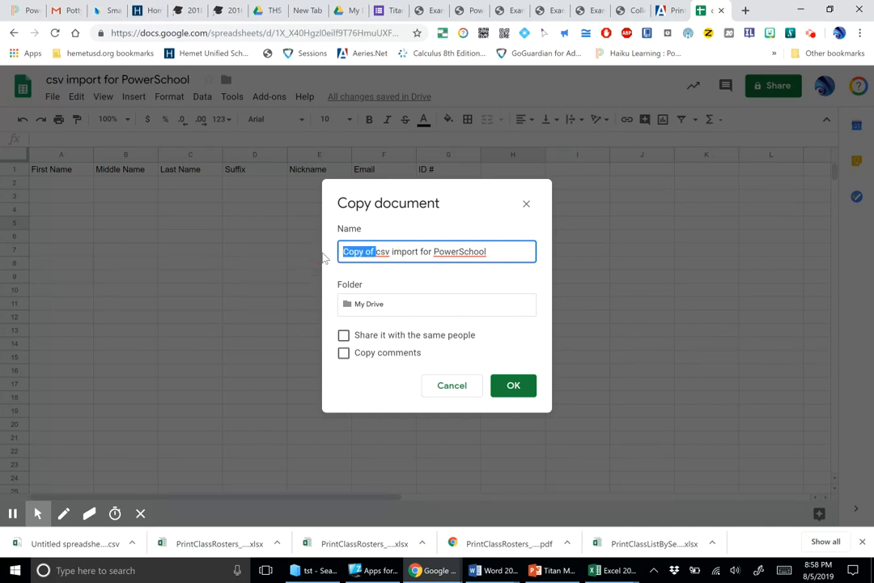
pyautogui.write('Period 1')
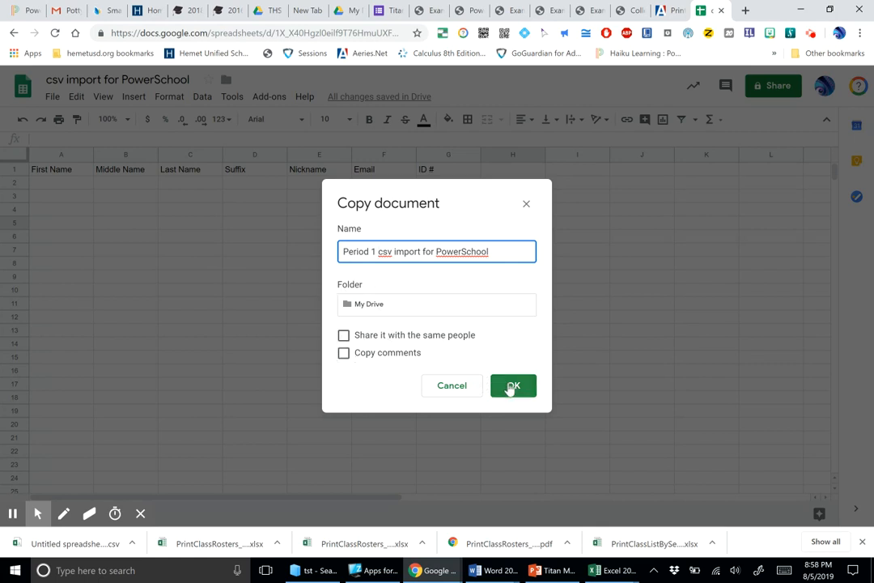
pyautogui.click(511, 387)
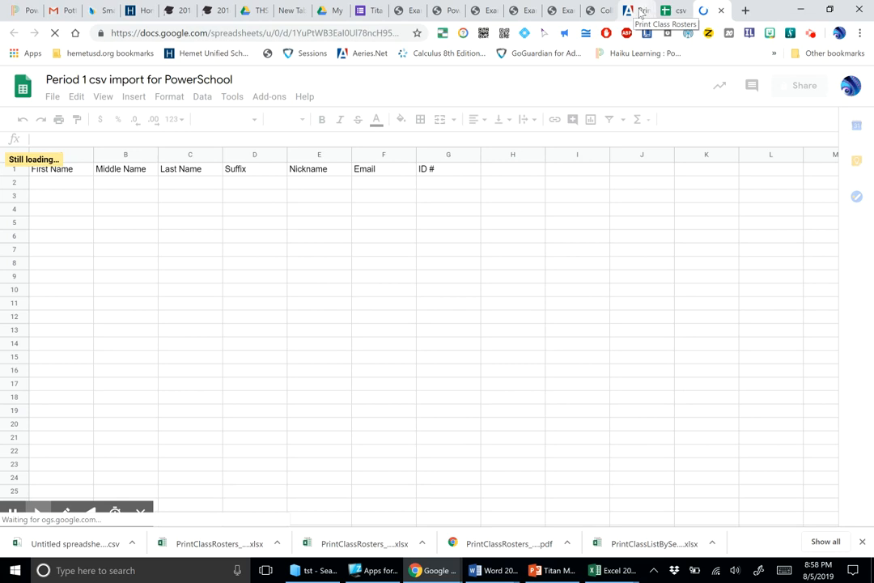
# Step: Open the Class Rosters attendance report in Aeries and set its report format to XLSX
pyautogui.click(637, 12)
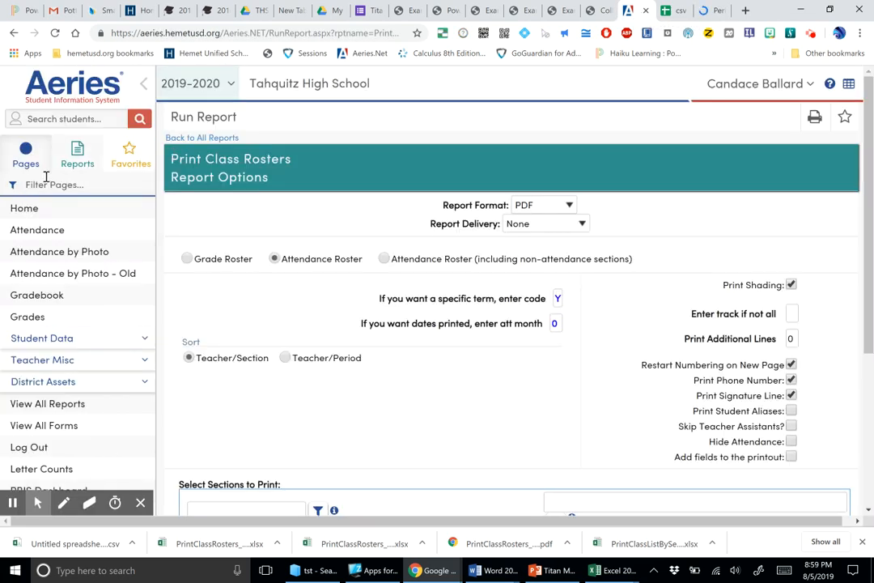
pyautogui.click(78, 162)
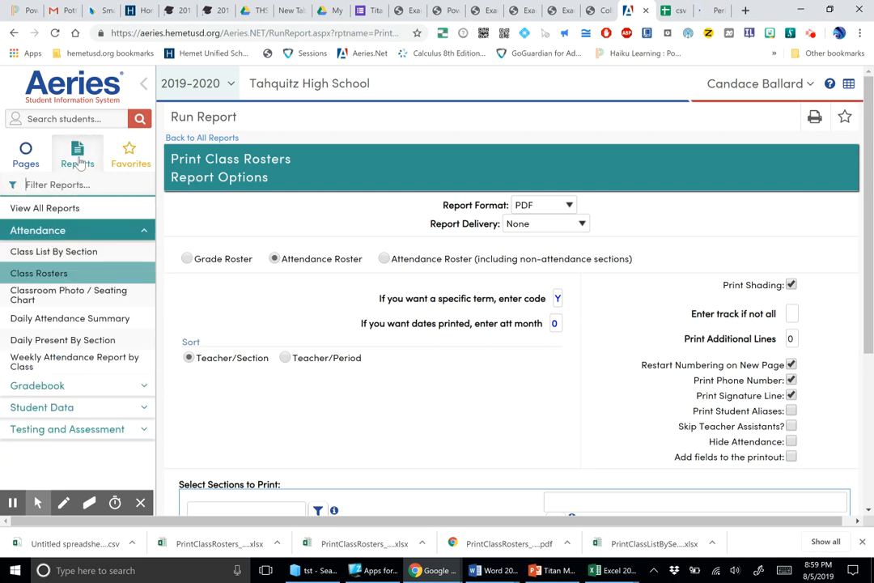
pyautogui.click(46, 278)
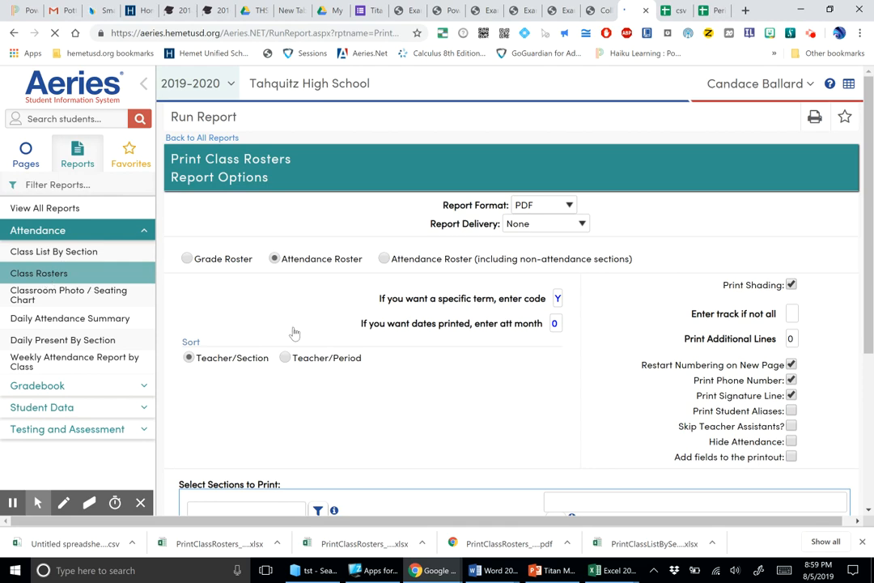
pyautogui.click(571, 208)
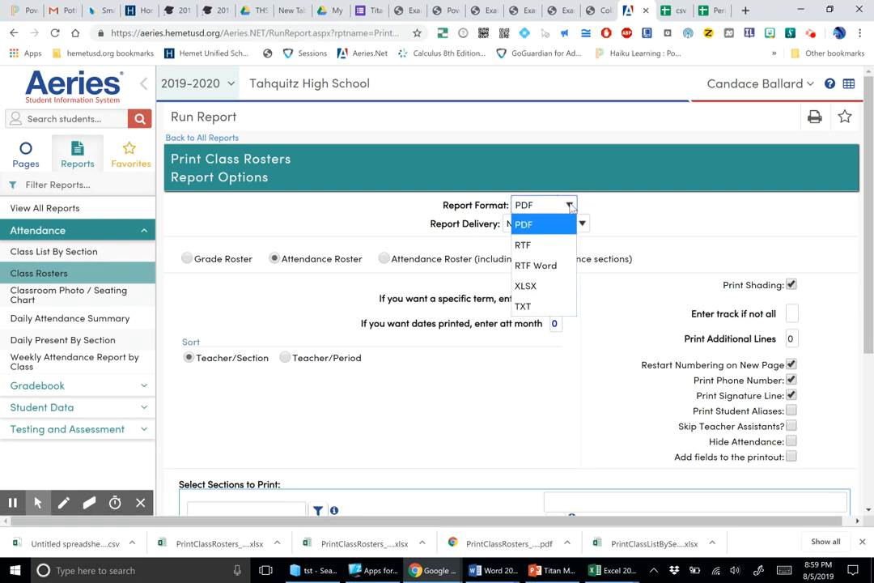
pyautogui.click(540, 288)
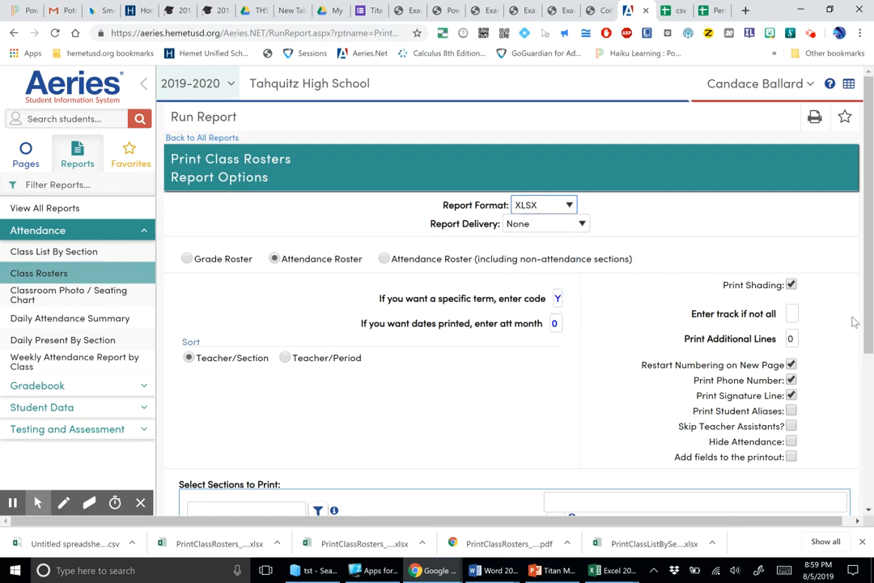
# Step: Add extra student fields to the roster printout: LN (Last Name), FN (First Name) and ID (Student ID)
pyautogui.moveTo(871, 231); pyautogui.dragTo(850, 370)
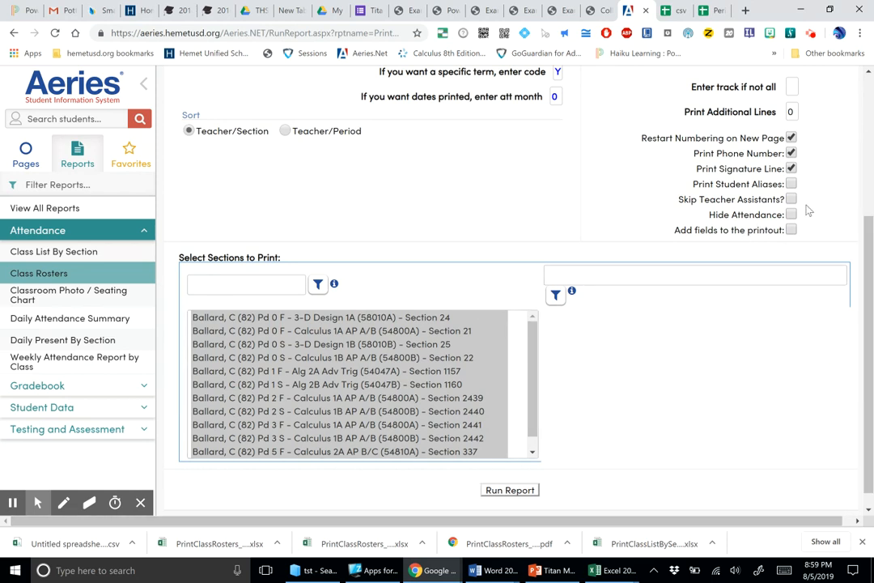
pyautogui.click(792, 231)
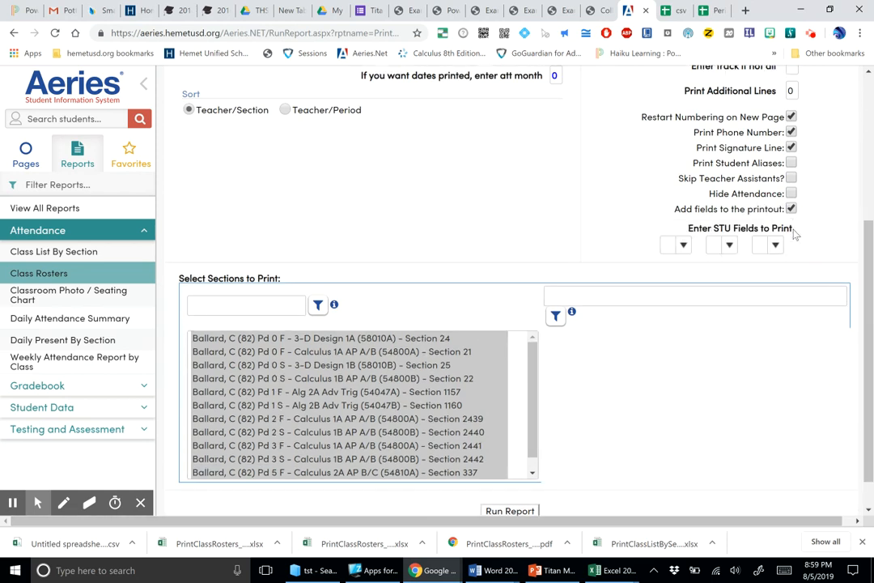
pyautogui.click(683, 245)
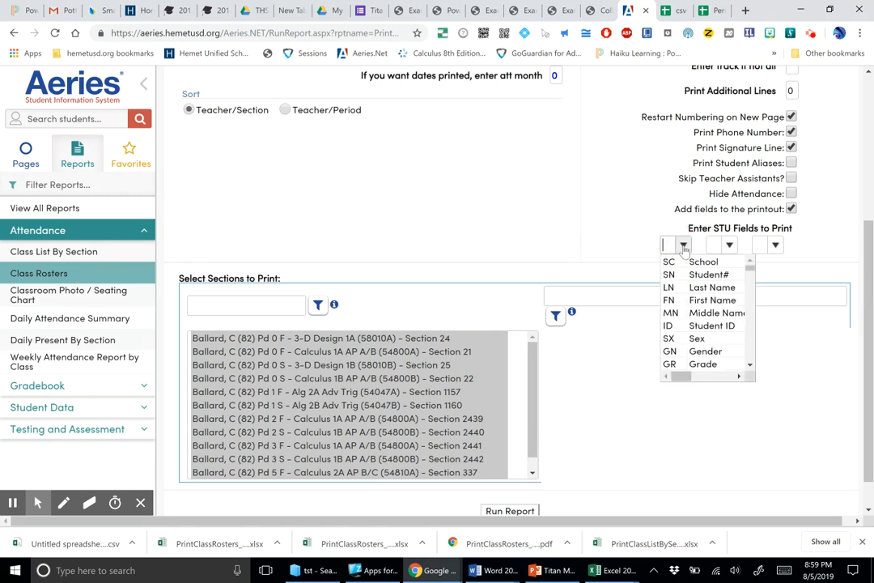
pyautogui.click(685, 289)
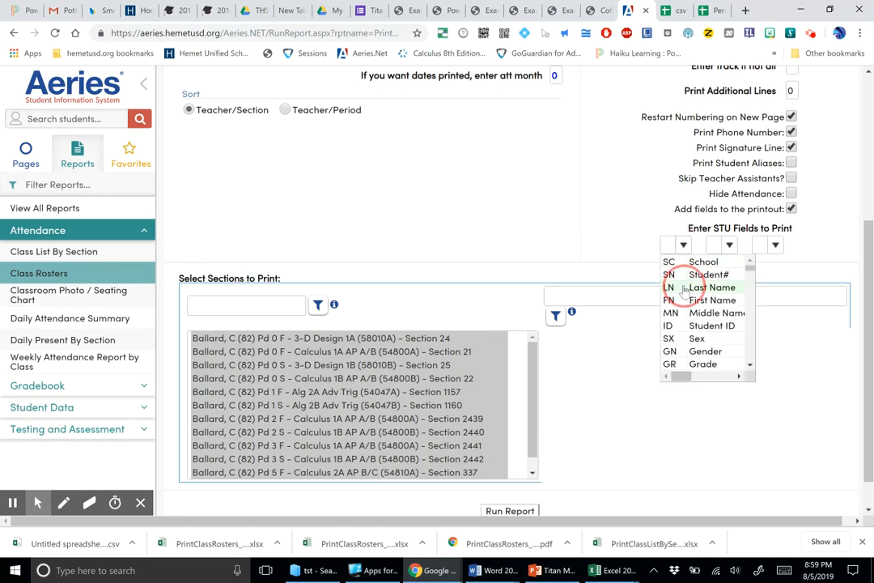
pyautogui.click(730, 246)
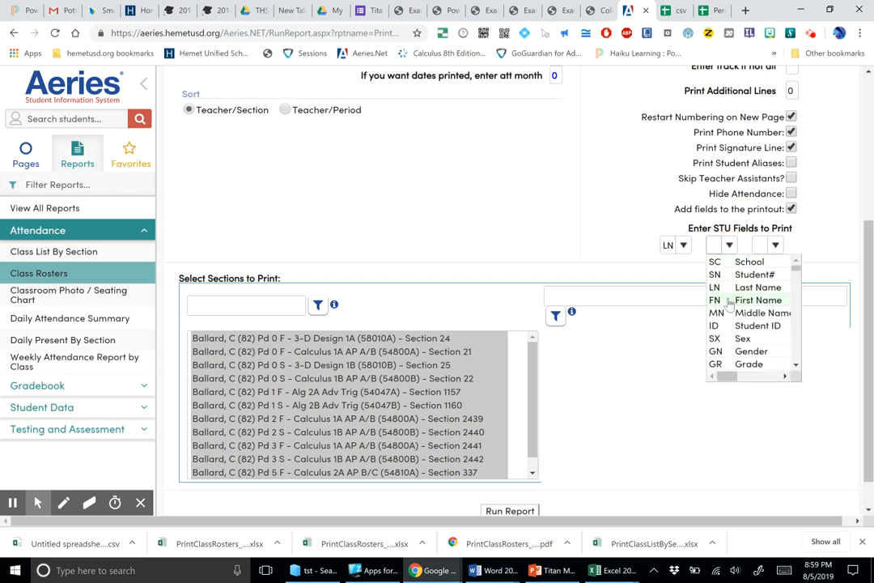
pyautogui.click(730, 300)
pyautogui.click(775, 246)
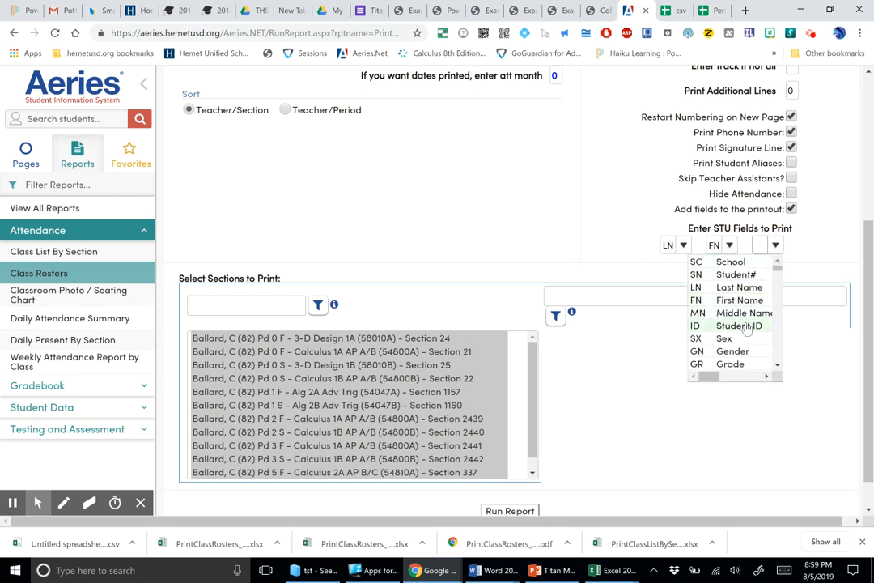
pyautogui.click(747, 327)
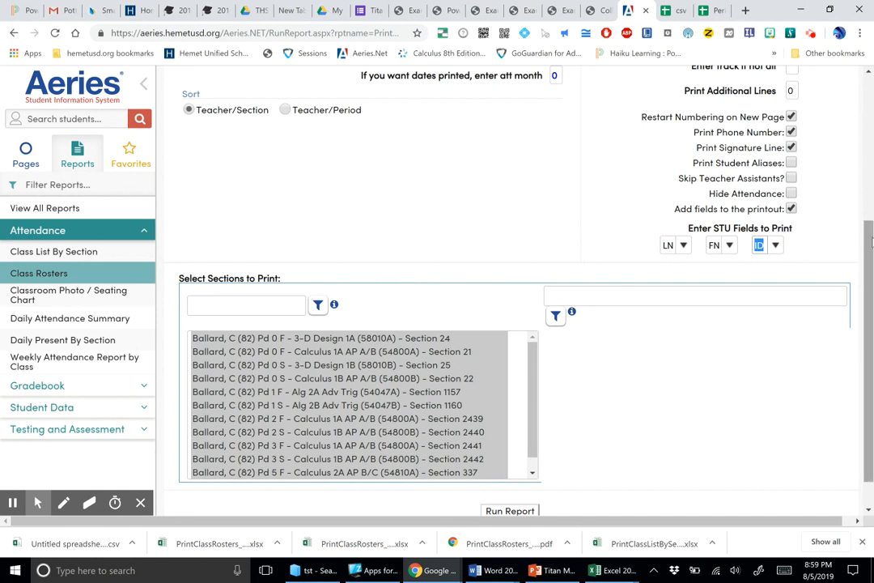
# Step: Run the class roster report and open the downloaded workbook in Excel with editing enabled
pyautogui.moveTo(871, 241); pyautogui.dragTo(870, 275)
pyautogui.click(518, 472)
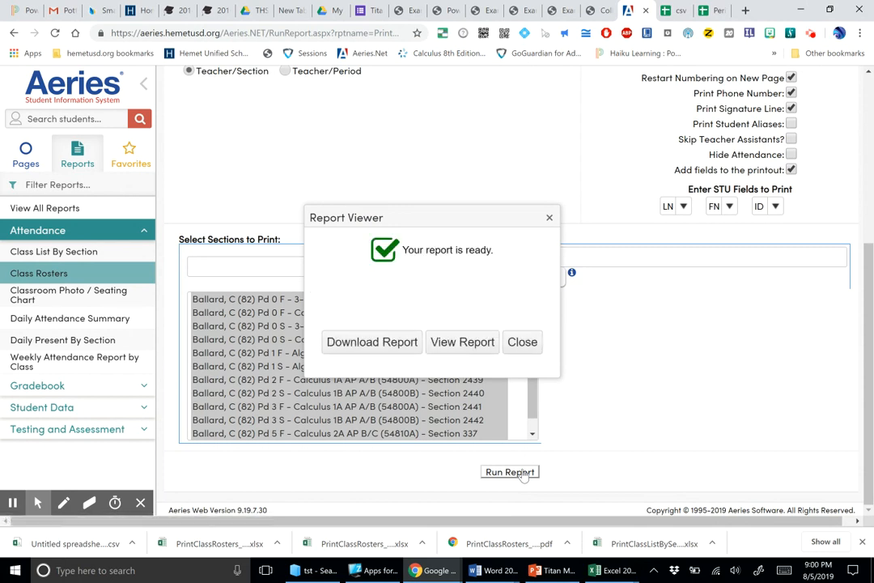
pyautogui.click(373, 343)
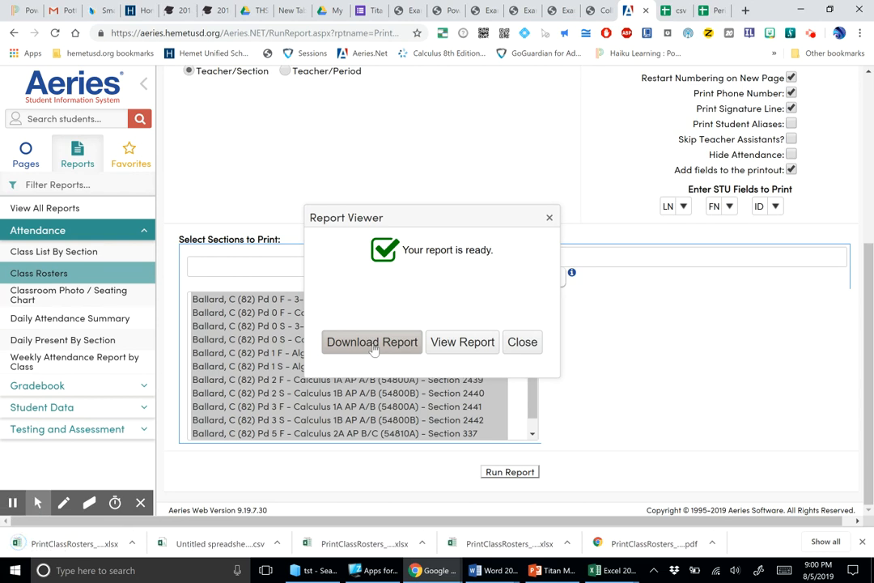
pyautogui.click(61, 546)
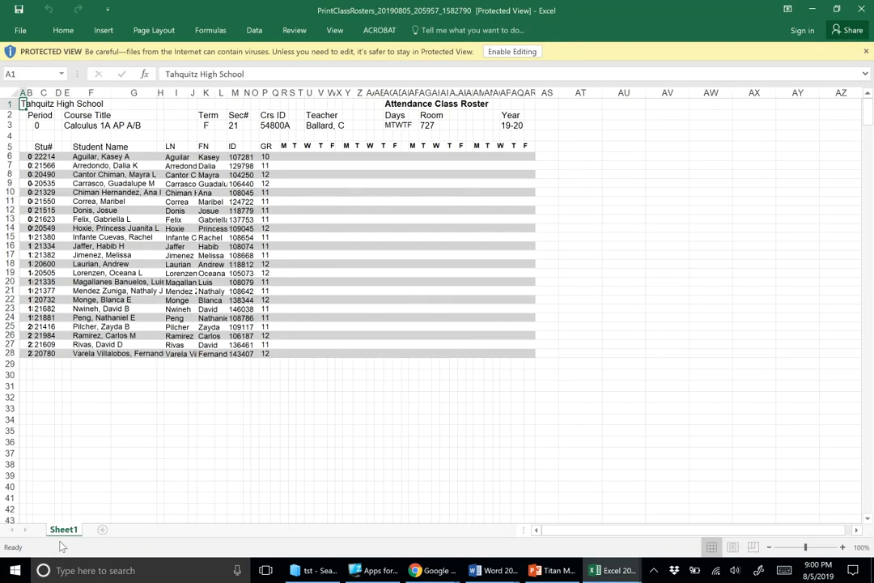
pyautogui.click(501, 52)
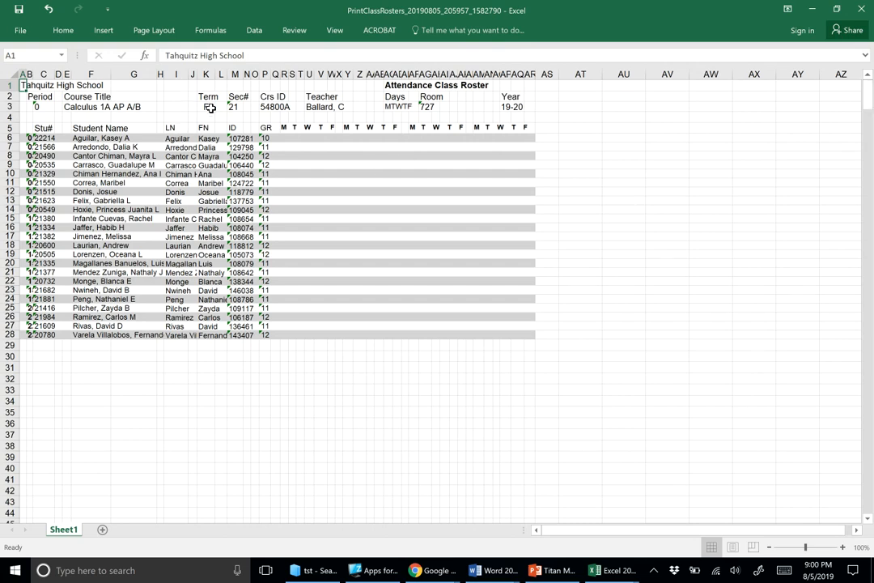
# Step: Copy the LN, FN and ID columns, headers included, from the first Calculus 1A AP A/B roster
pyautogui.scroll(-13, 693, 171)
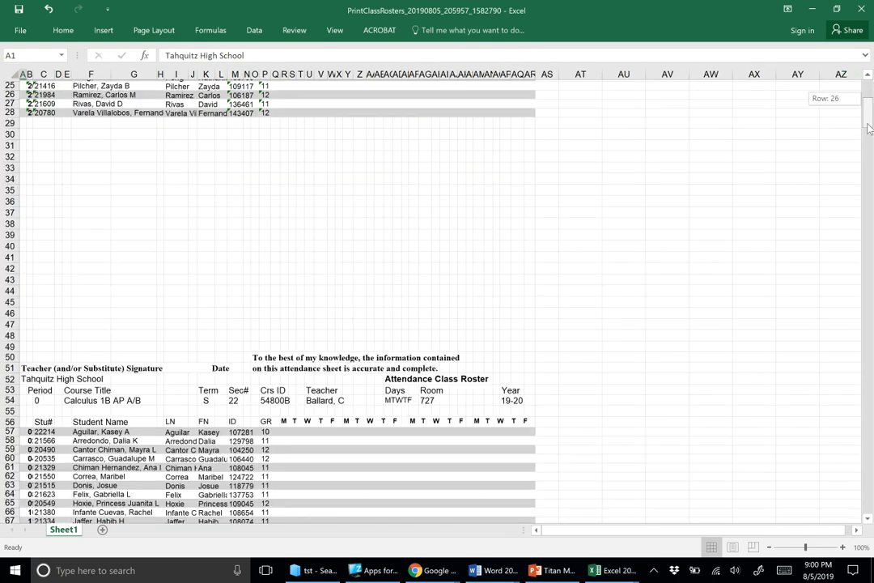
pyautogui.click(175, 436)
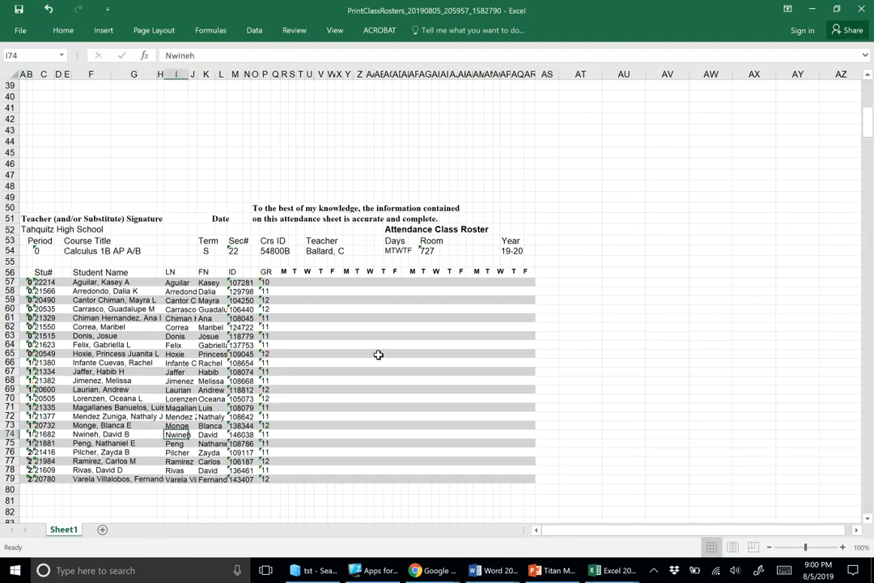
pyautogui.moveTo(870, 123); pyautogui.dragTo(871, 84)
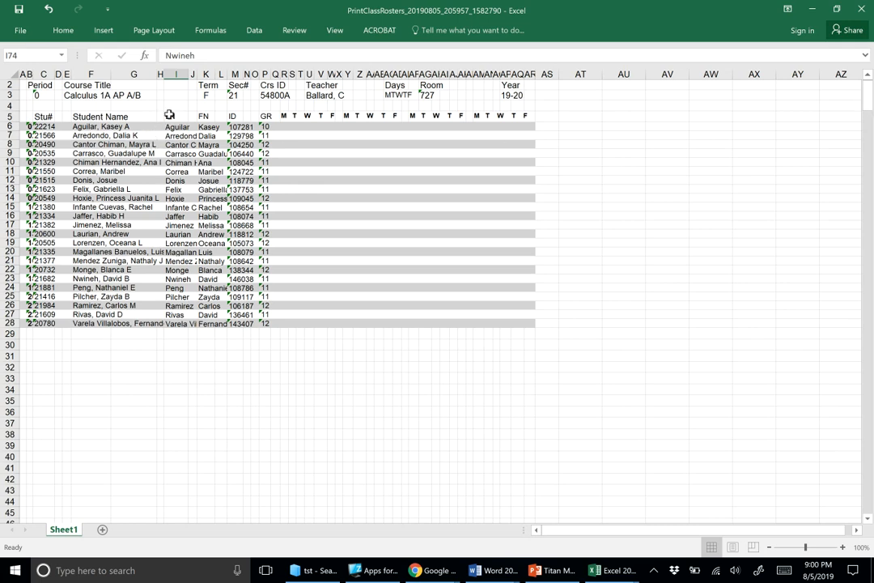
pyautogui.moveTo(171, 116); pyautogui.dragTo(233, 323)
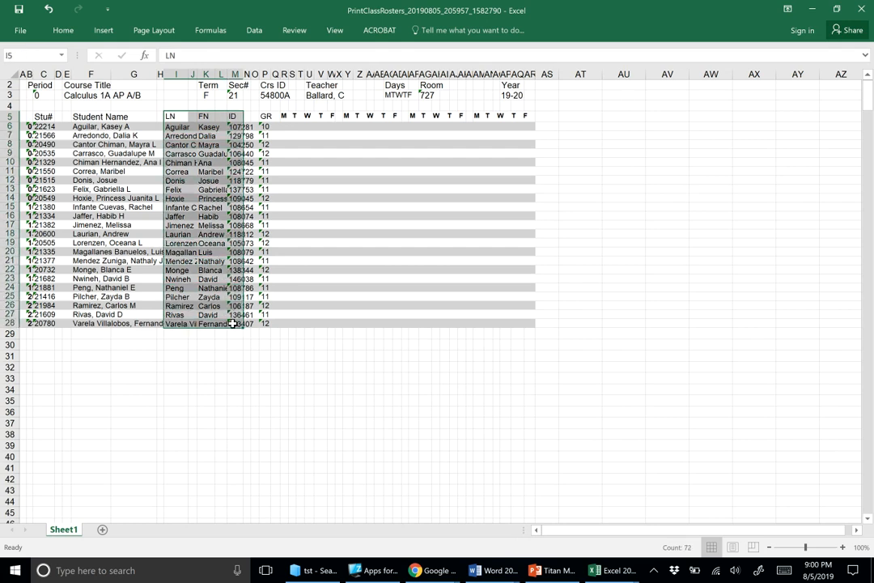
pyautogui.click(22, 30)
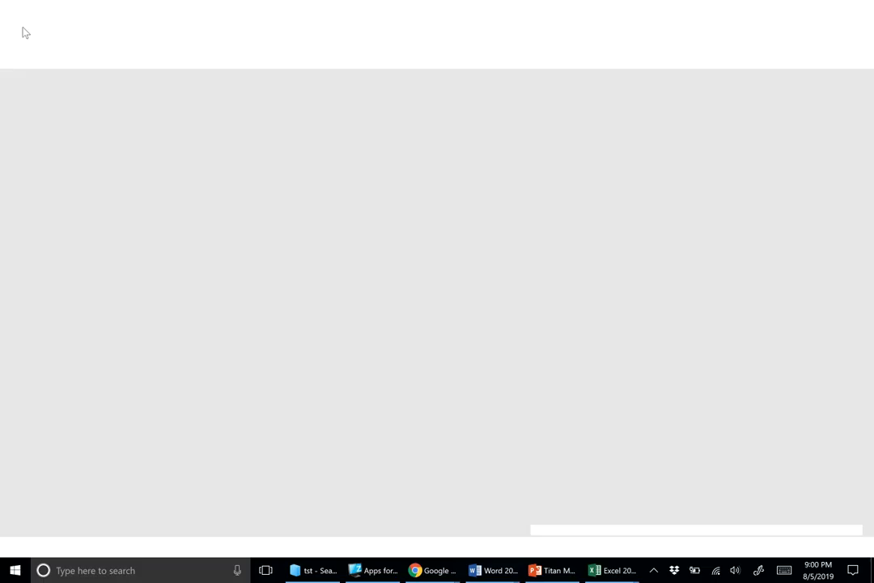
pyautogui.click(18, 27)
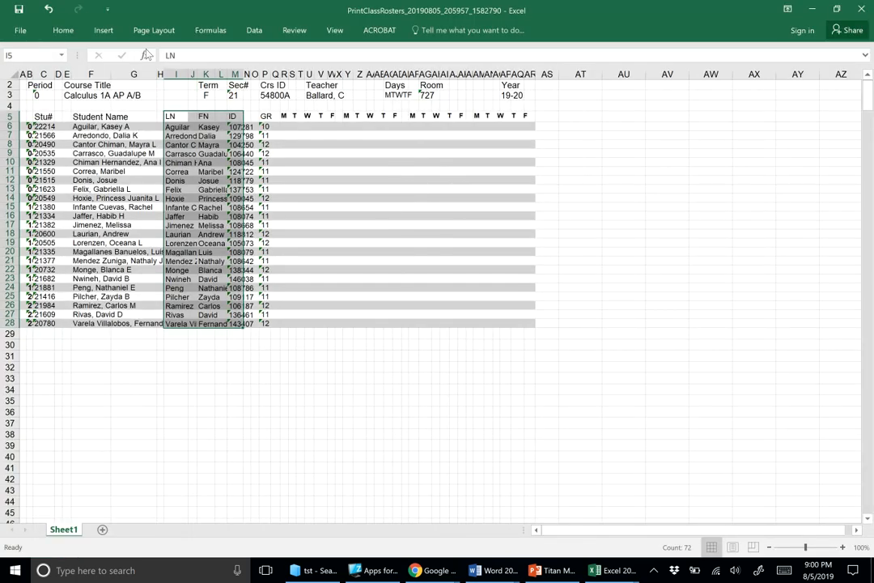
pyautogui.hotkey('ctrl', 'c')
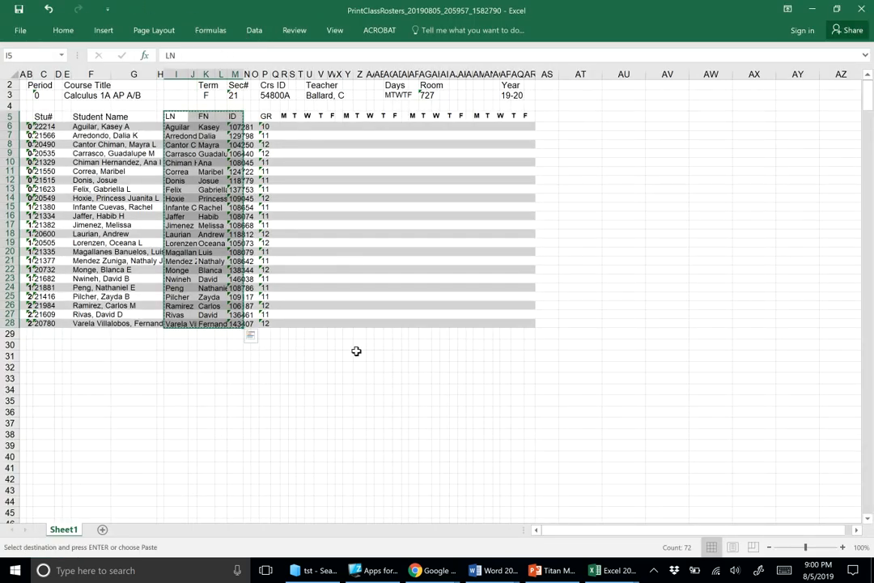
# Step: Switch to Chrome and show the Period 1 csv import for PowerSchool spreadsheet
pyautogui.moveTo(486, 574)
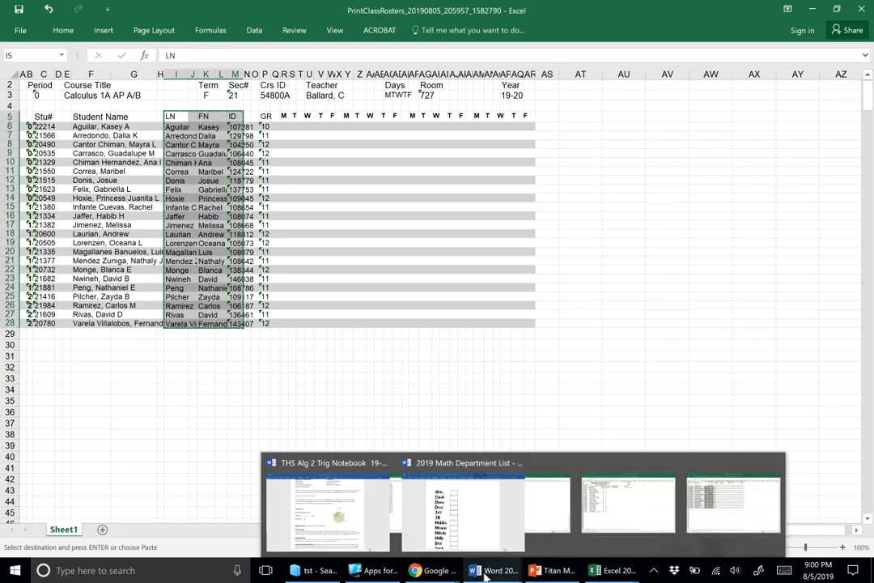
pyautogui.moveTo(419, 569)
pyautogui.moveTo(447, 525)
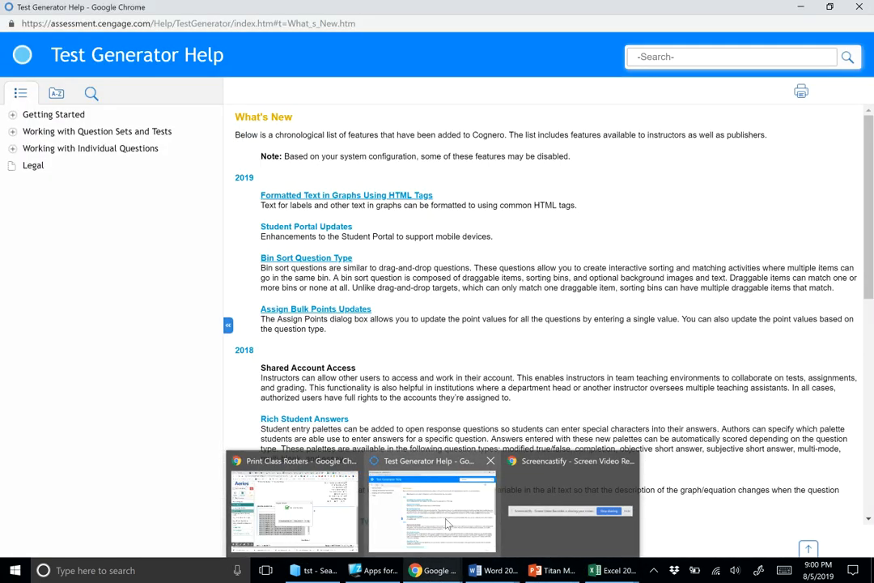
pyautogui.click(324, 512)
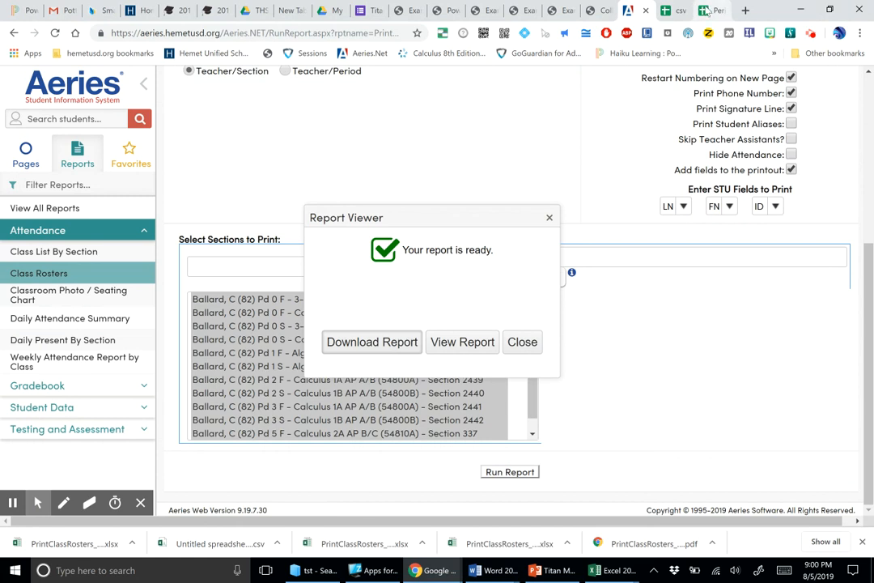
pyautogui.click(718, 14)
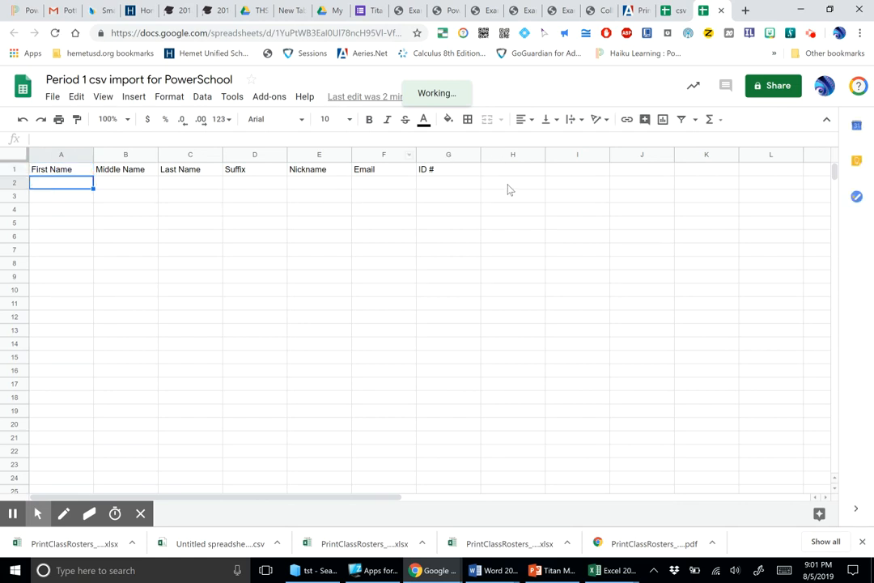
# Step: Switch to the PrintClassRosters workbook in Excel and copy the last names under LN, without the header, from the Calculus 1A AP A/B roster
pyautogui.click(603, 575)
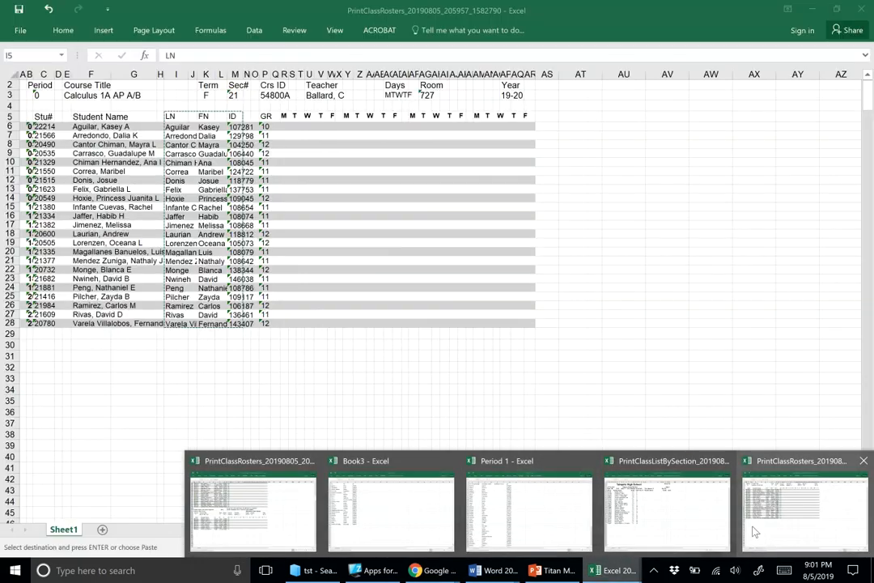
pyautogui.click(754, 531)
pyautogui.click(217, 245)
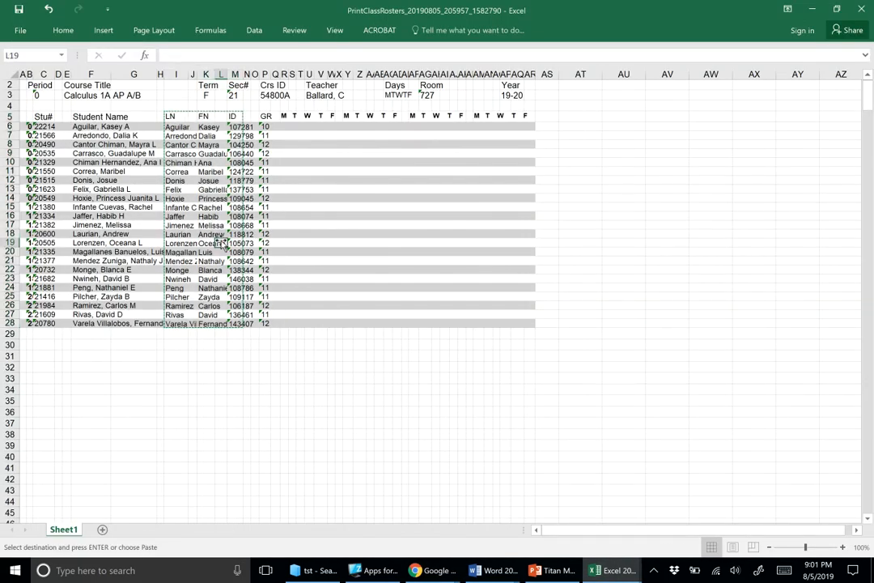
pyautogui.click(173, 128)
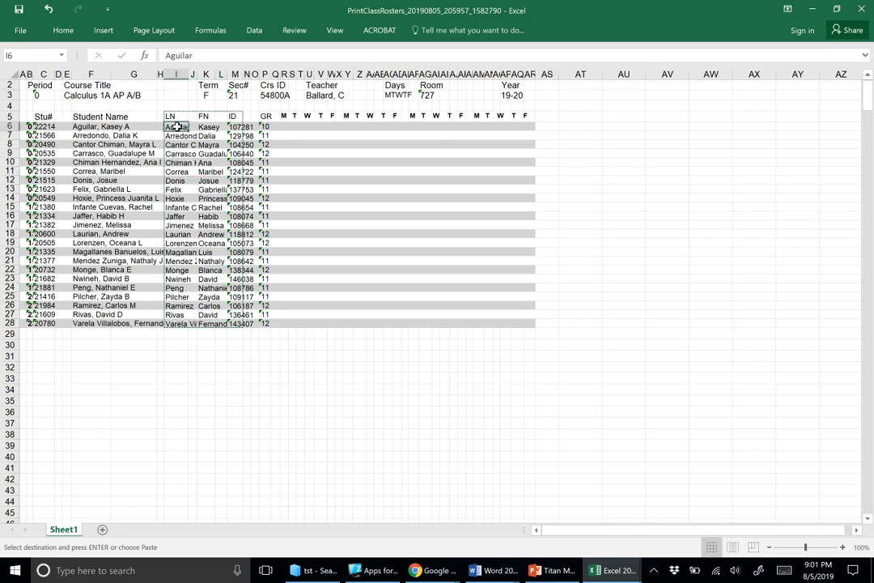
pyautogui.moveTo(172, 164); pyautogui.dragTo(178, 323)
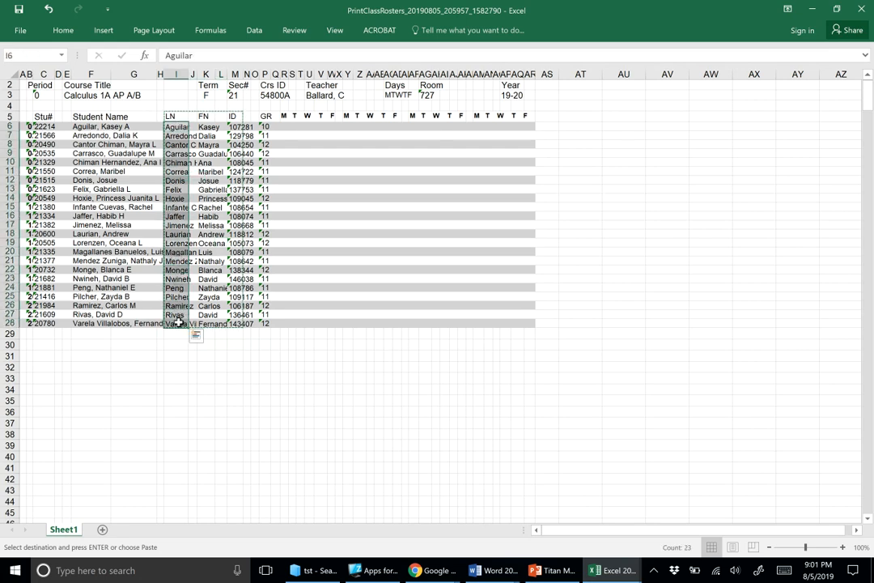
pyautogui.hotkey('ctrl', 'c')
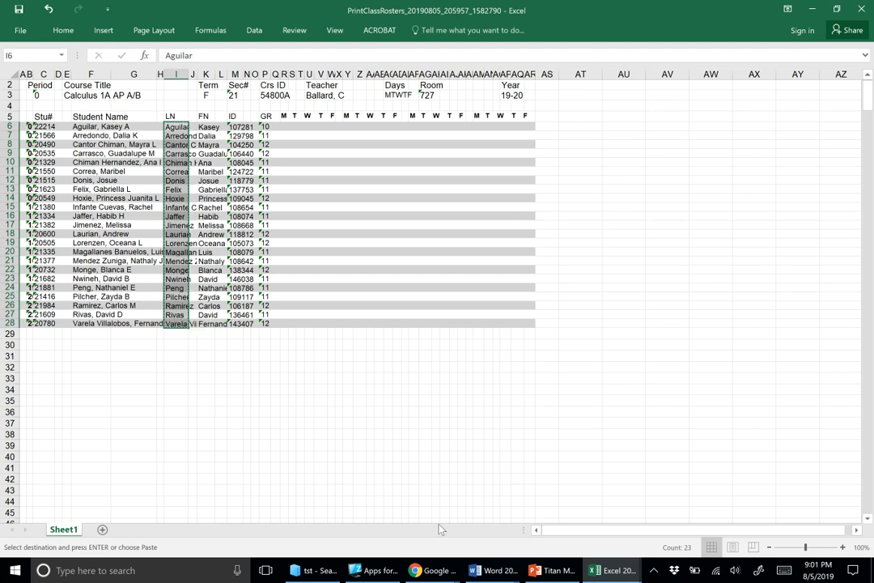
# Step: Switch to Chrome and paste the last names into the Period 1 csv import sheet's Last Name column, starting at C2
pyautogui.moveTo(417, 570)
pyautogui.click(316, 528)
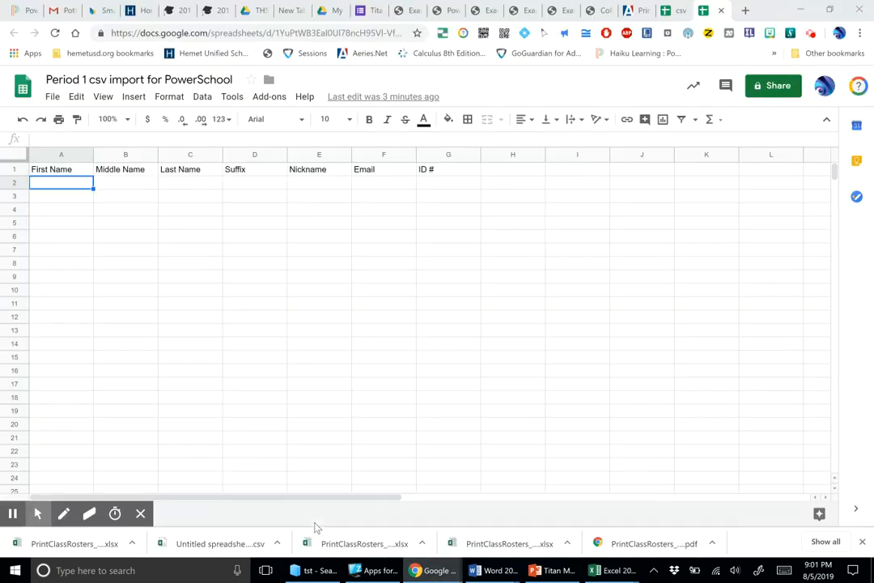
pyautogui.click(183, 189)
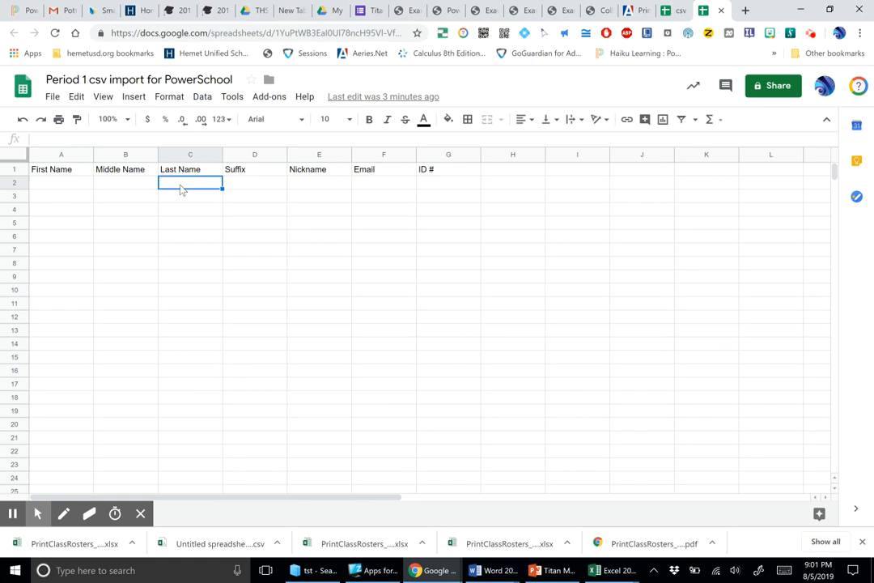
pyautogui.hotkey('ctrl', 'v')
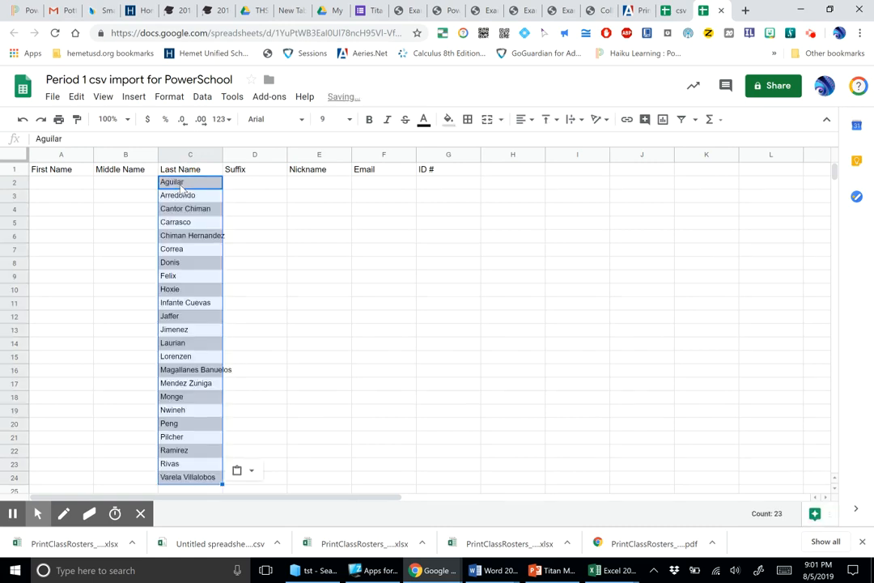
pyautogui.click(294, 226)
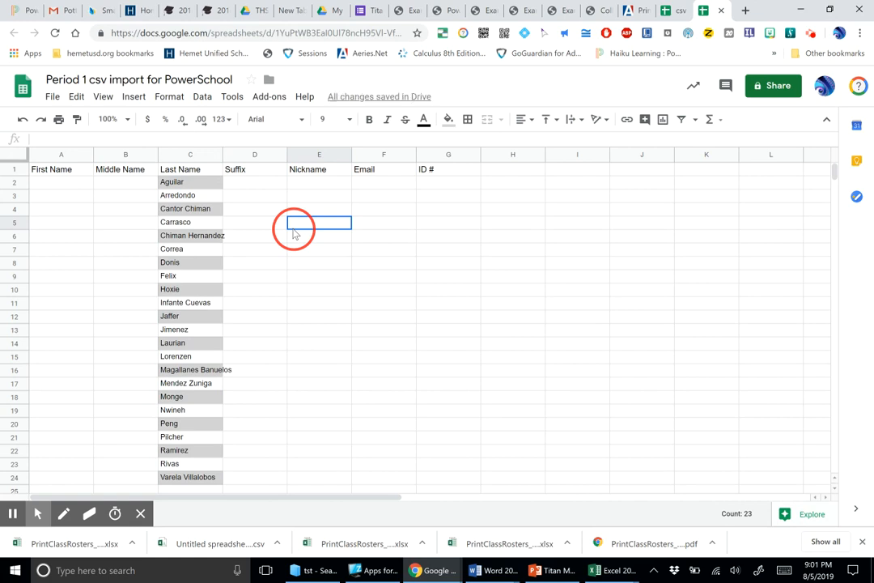
# Step: Copy the roster's first names under FN in Excel and paste them into the Chrome sheet's First Name column, starting at A2
pyautogui.click(69, 188)
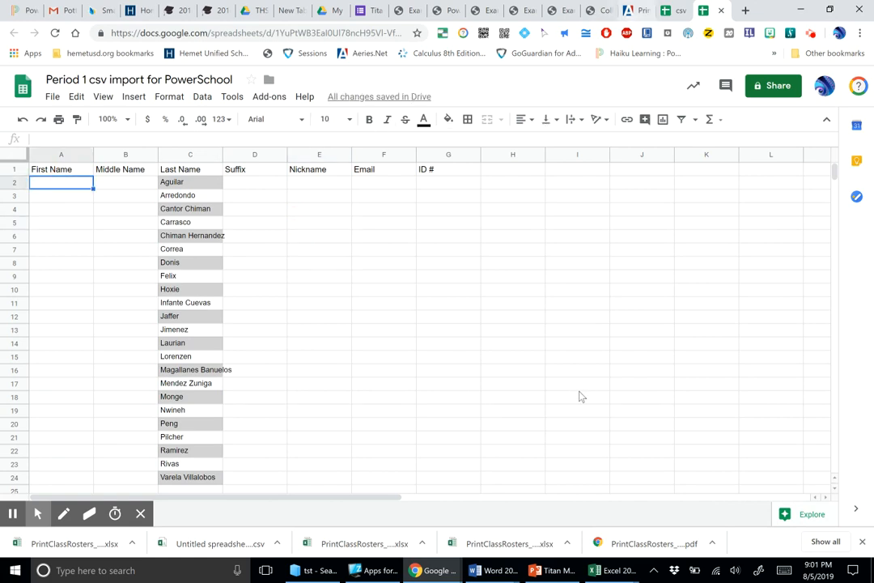
pyautogui.moveTo(601, 574)
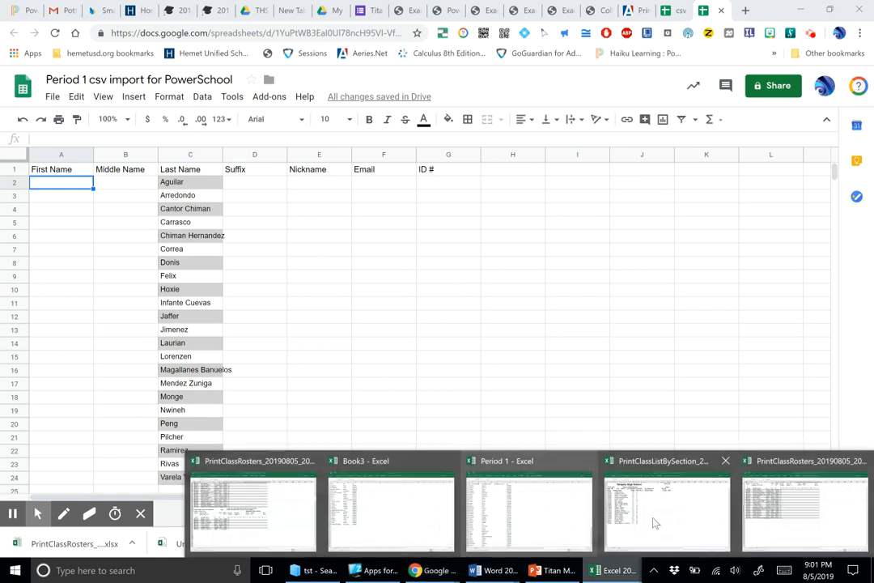
pyautogui.click(782, 509)
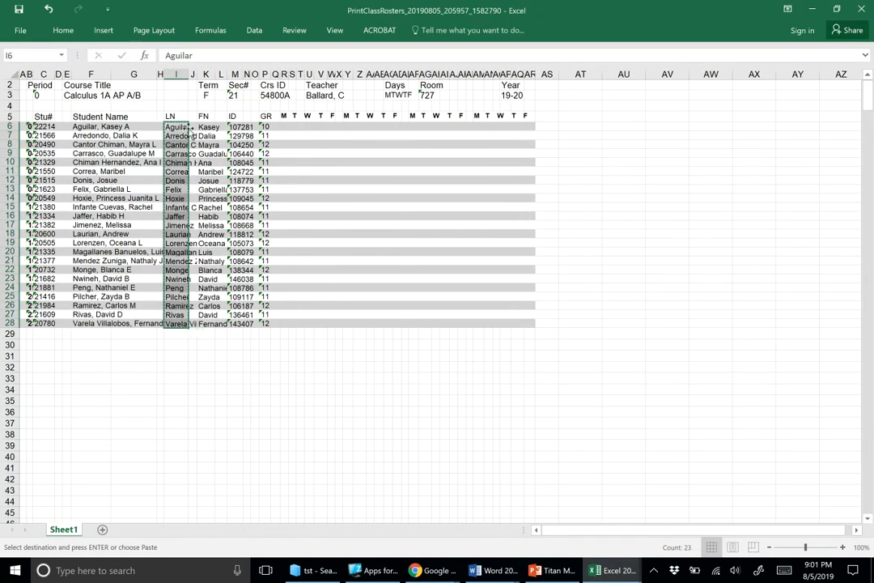
pyautogui.moveTo(207, 127); pyautogui.dragTo(209, 323)
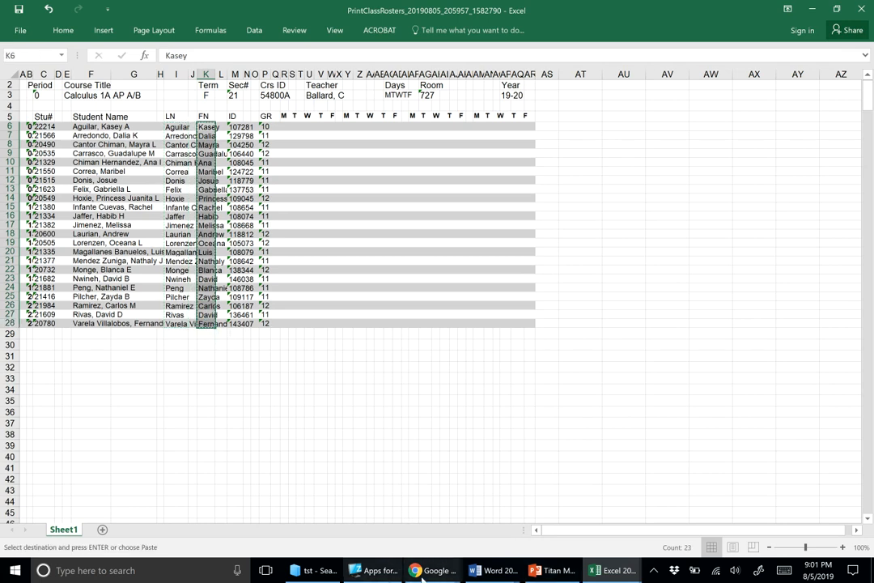
pyautogui.moveTo(426, 570)
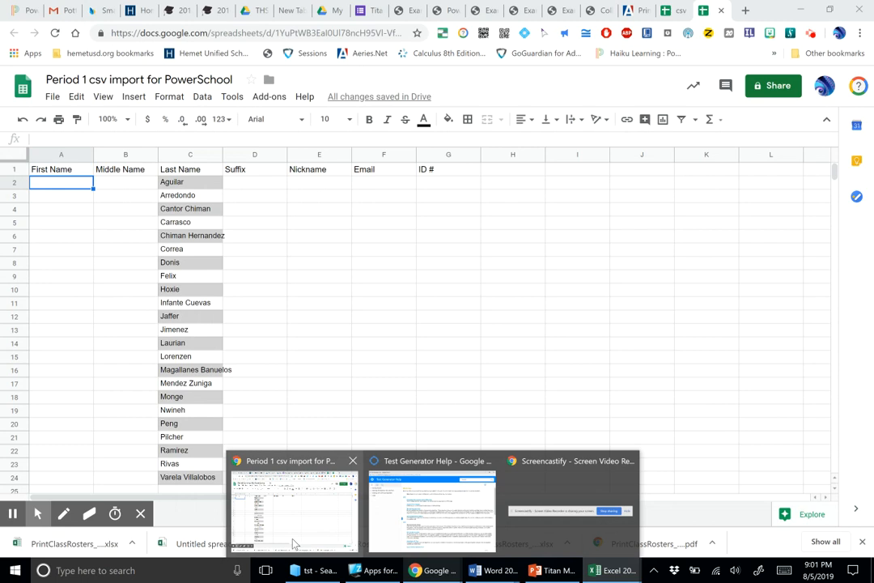
pyautogui.click(293, 544)
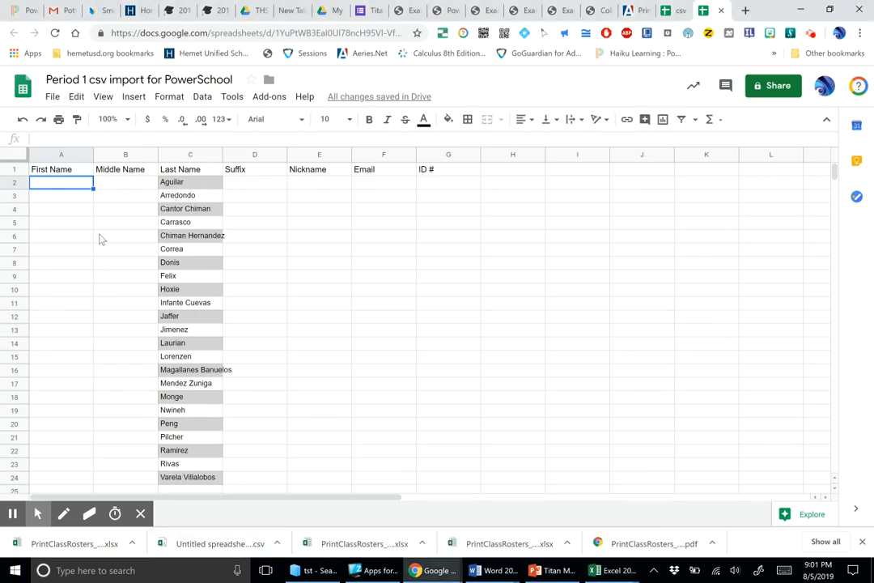
pyautogui.hotkey('ctrl', 'v')
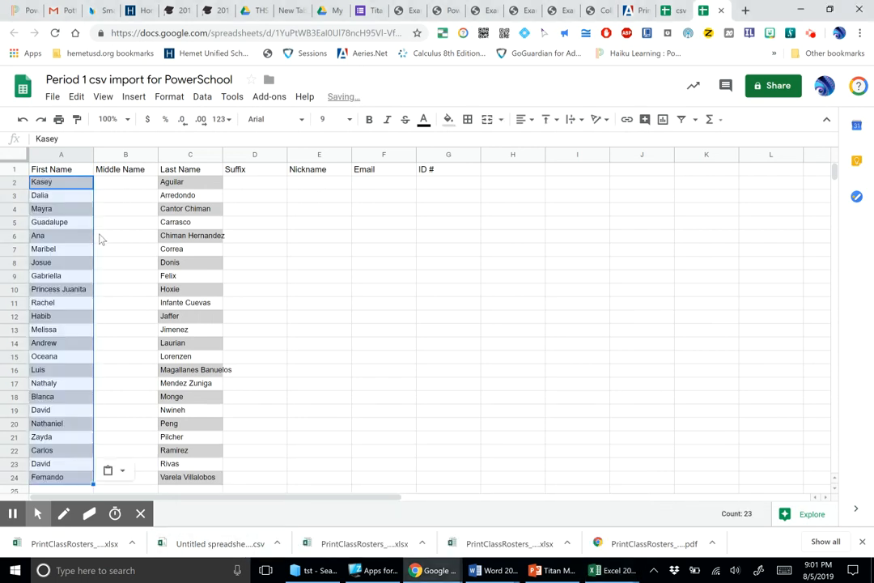
# Step: Copy the roster's student IDs under ID in Excel and paste them into the Chrome sheet's ID # column, starting at G2
pyautogui.click(428, 186)
pyautogui.moveTo(623, 571)
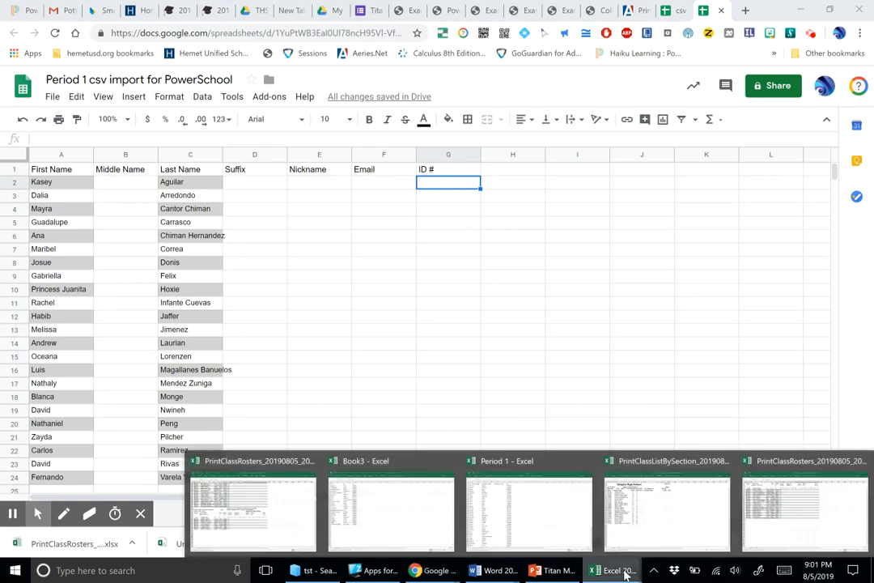
pyautogui.click(779, 514)
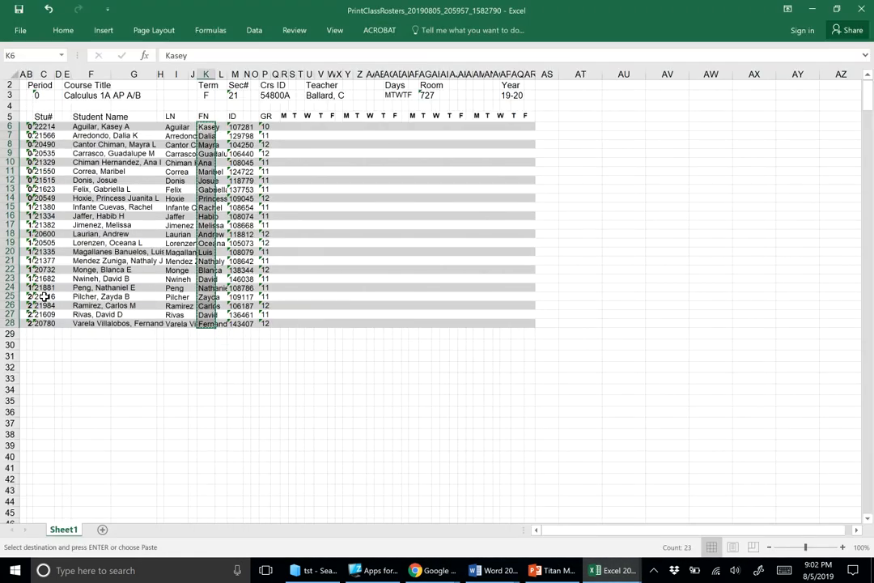
pyautogui.moveTo(235, 127); pyautogui.dragTo(236, 323)
pyautogui.hotkey('ctrl', 'c')
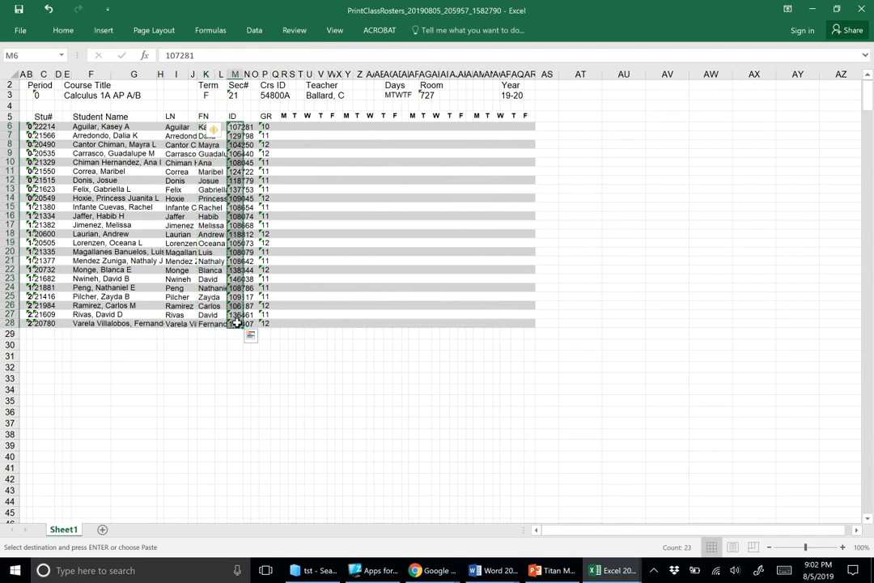
pyautogui.click(435, 571)
pyautogui.click(331, 504)
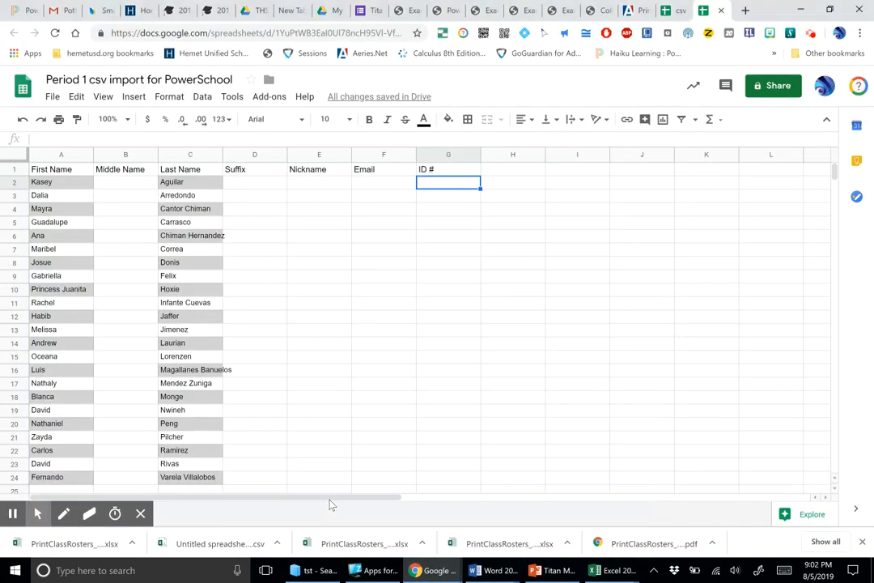
pyautogui.hotkey('ctrl', 'v')
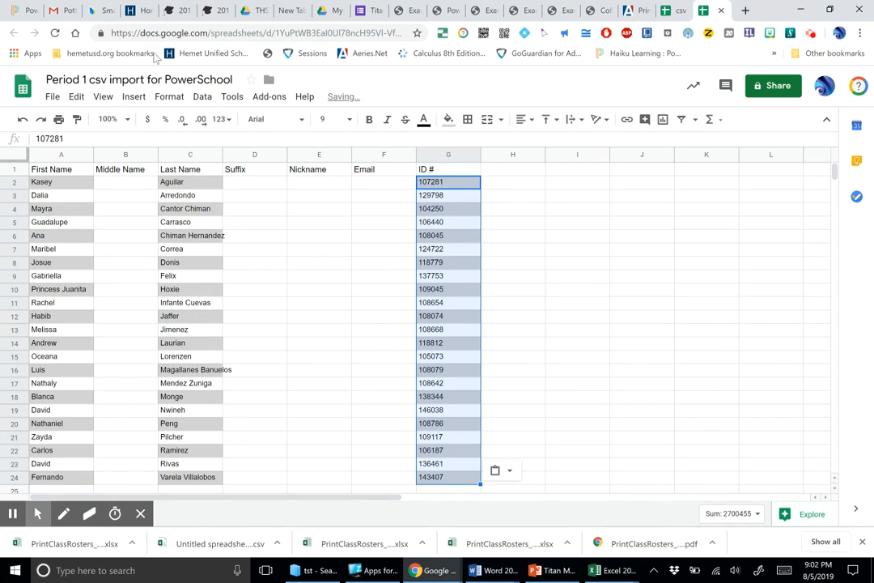
pyautogui.click(600, 281)
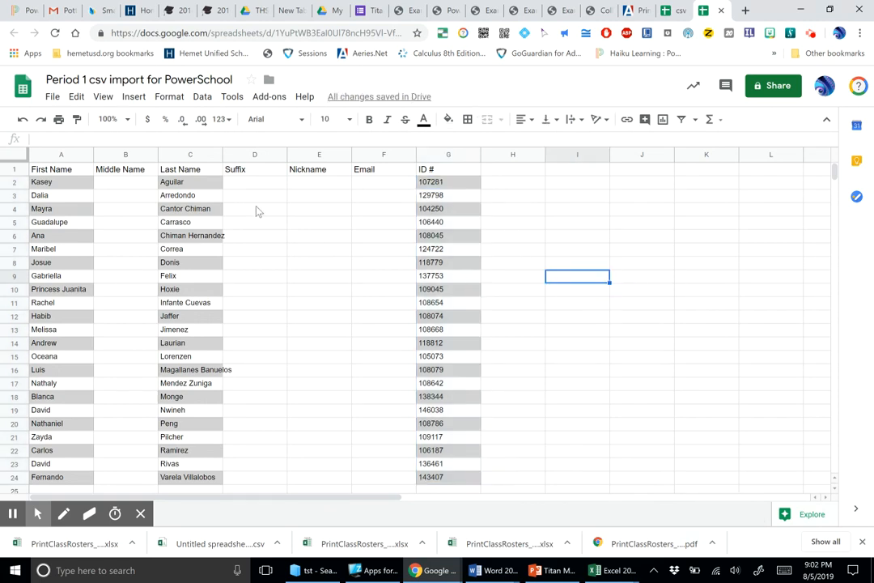
# Step: Download the Period 1 import sheet as comma-separated values (.csv, current sheet)
pyautogui.click(37, 514)
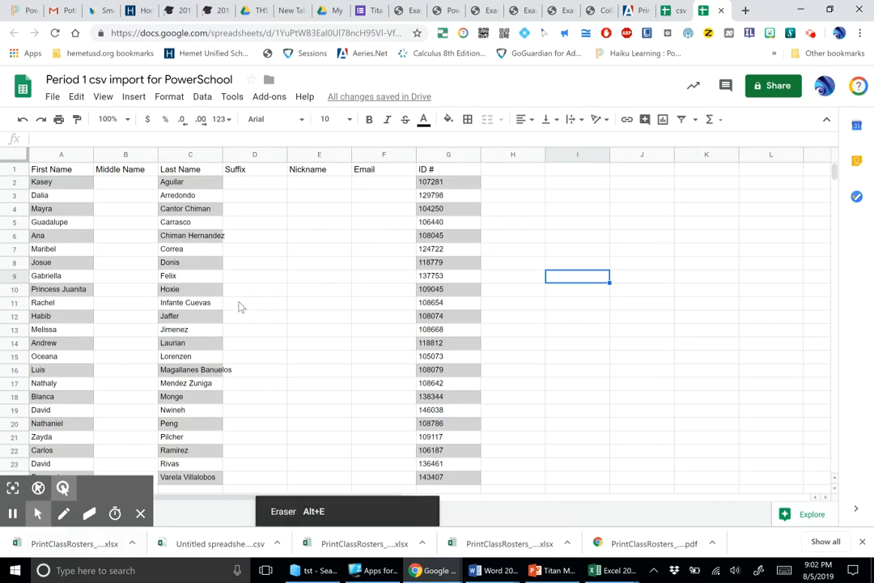
pyautogui.click(52, 97)
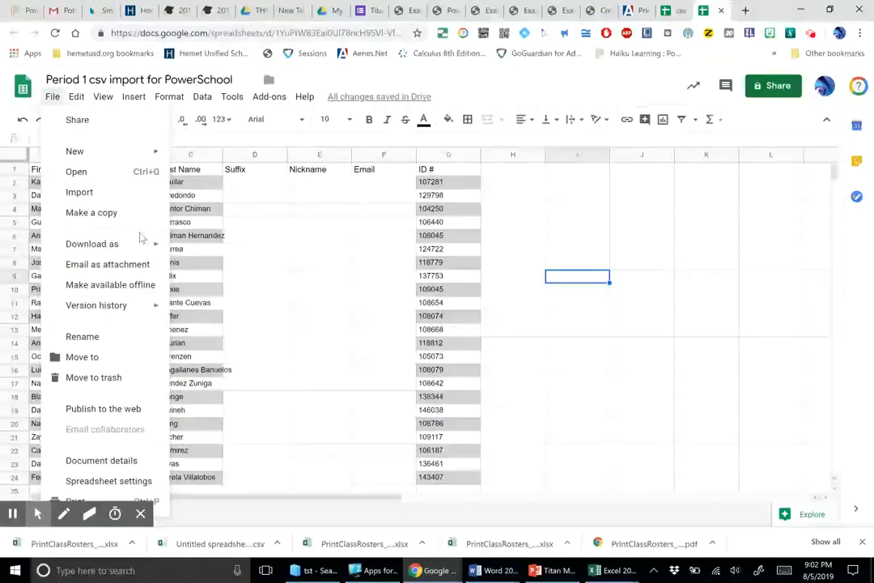
pyautogui.moveTo(153, 242)
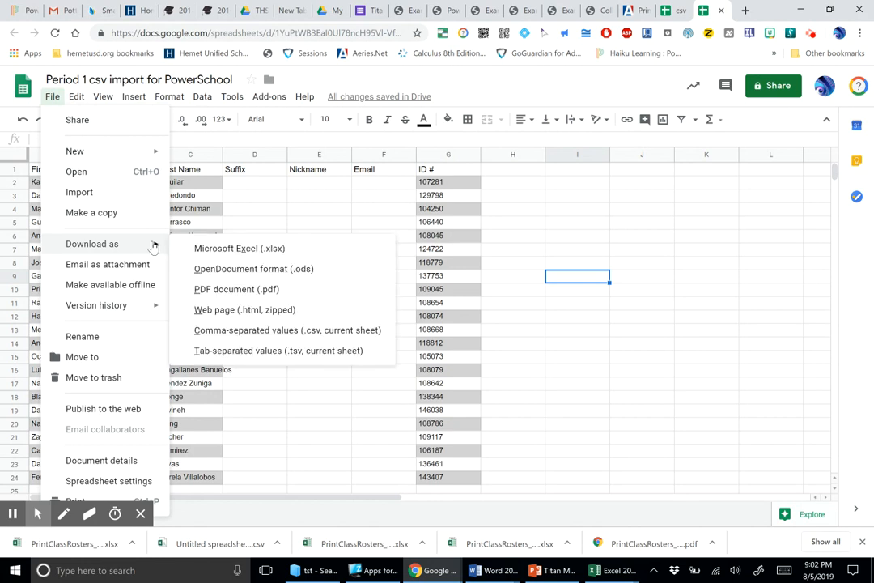
pyautogui.click(254, 332)
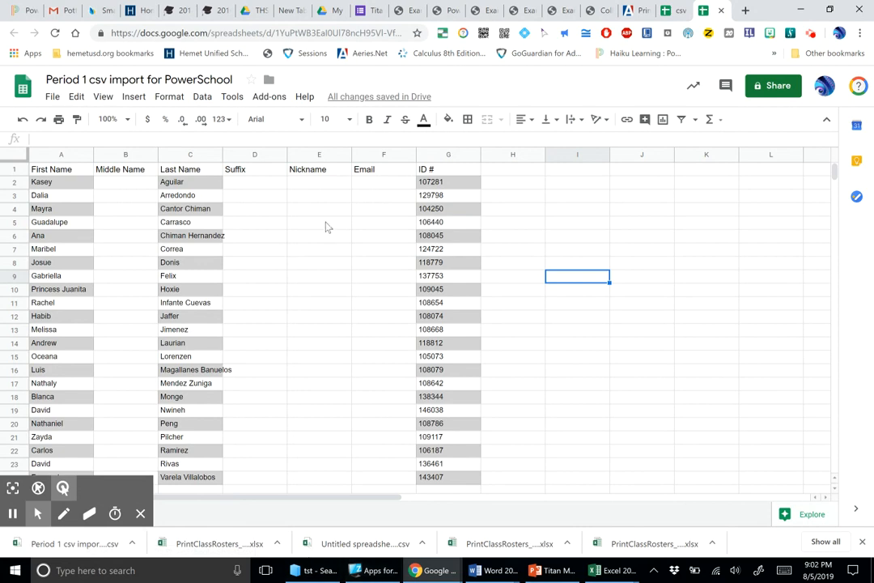
# Step: Switch to PowerSchool Learning and open the roster of the 2019 Algebra 2 with Trigonometry class for editing
pyautogui.moveTo(435, 573)
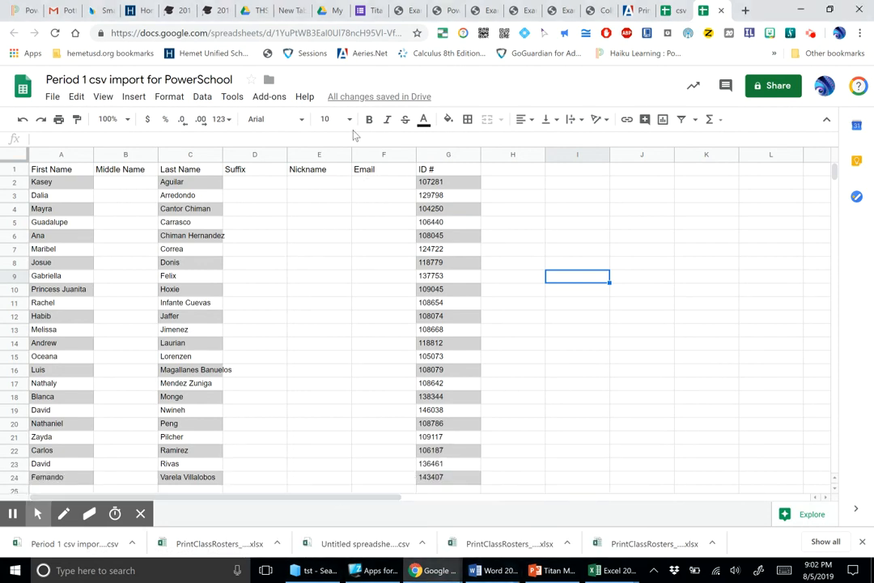
pyautogui.click(21, 11)
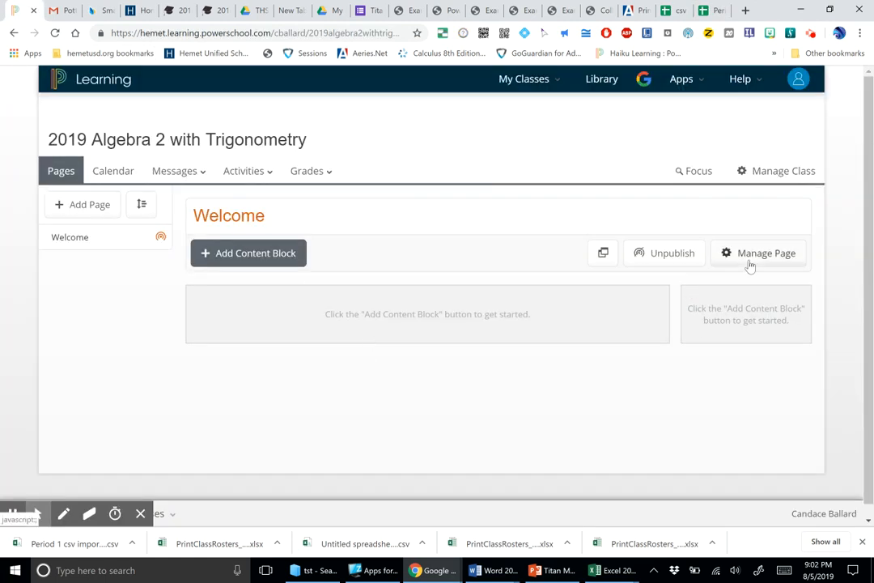
pyautogui.click(777, 170)
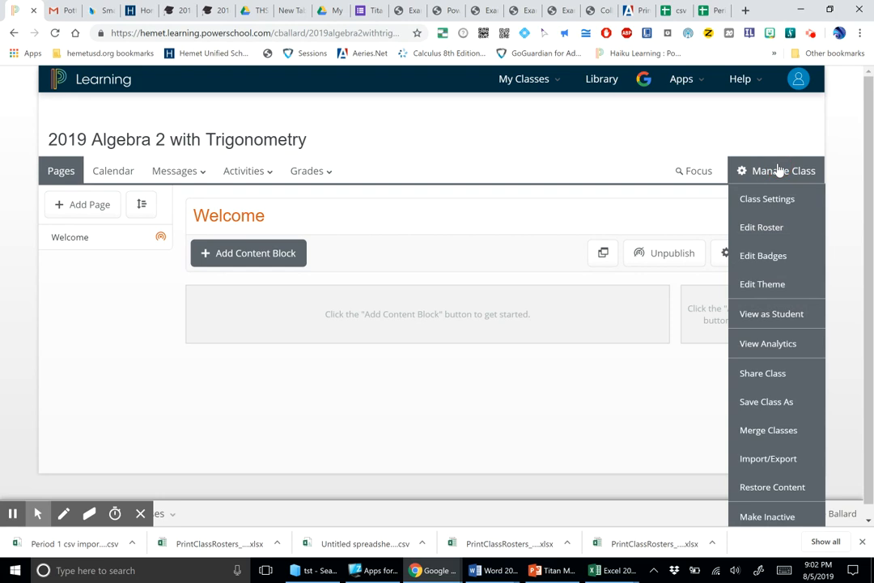
pyautogui.click(765, 229)
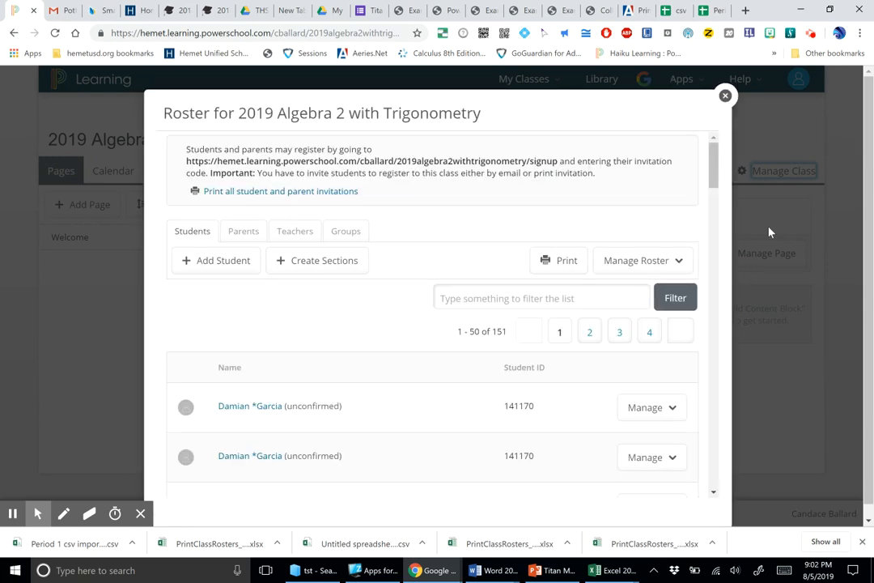
# Step: Create sections for the class and rename Section A as Period 1
pyautogui.click(310, 263)
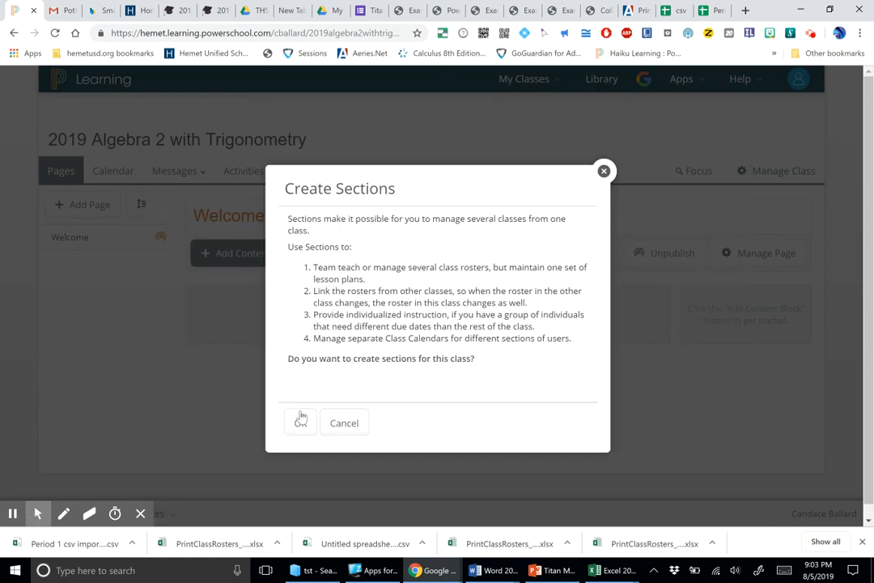
pyautogui.click(301, 424)
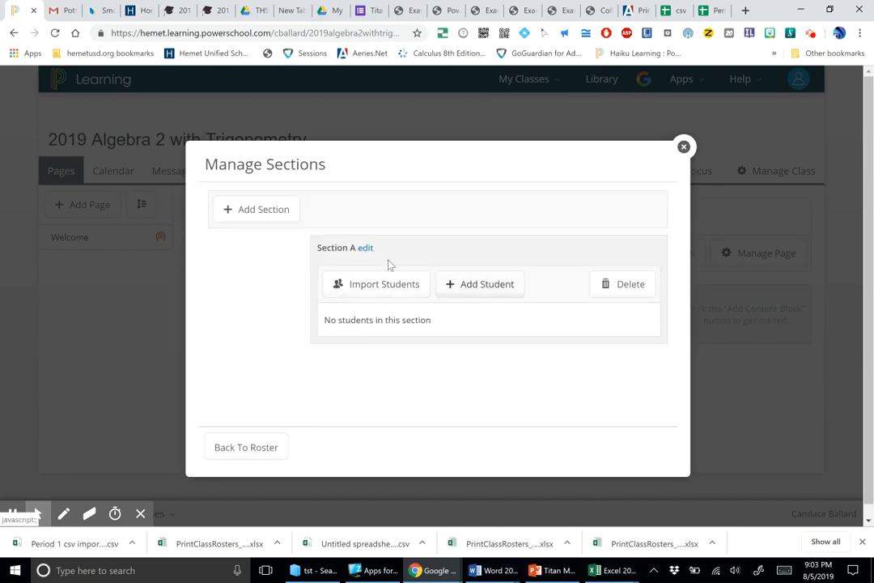
pyautogui.click(367, 249)
pyautogui.doubleClick(355, 252)
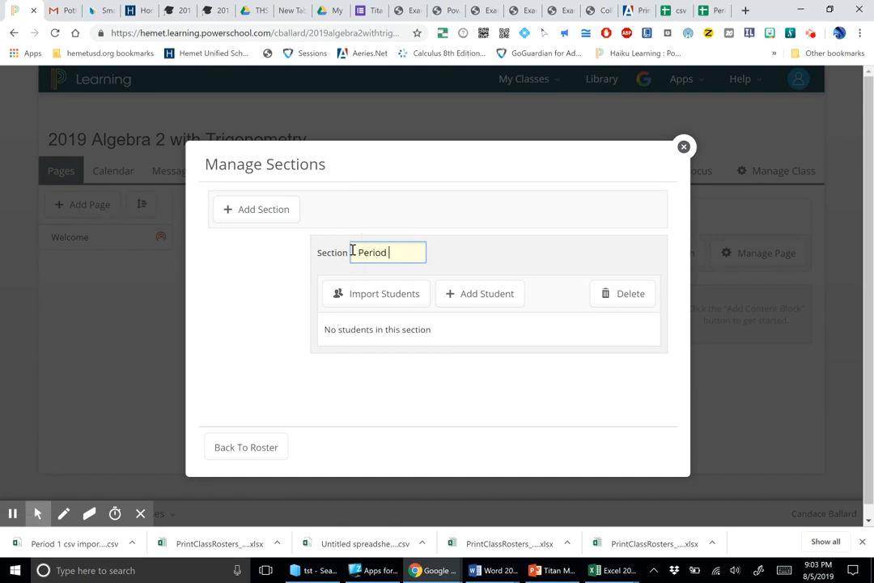
# Step: Start a CSV student import for the Period 1 section and choose "Period 1 csv import for PowerSchool - Sheet1" from Downloads as its file
pyautogui.click(418, 297)
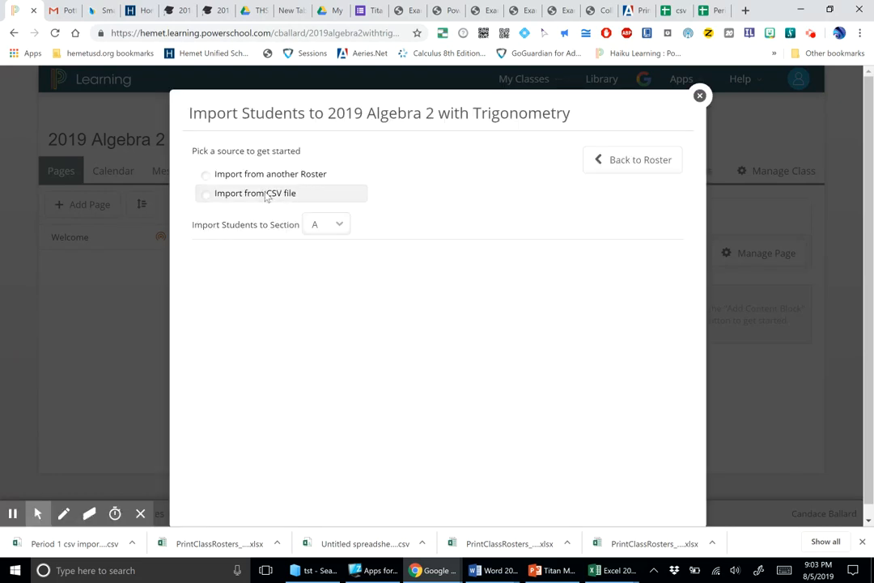
pyautogui.click(267, 198)
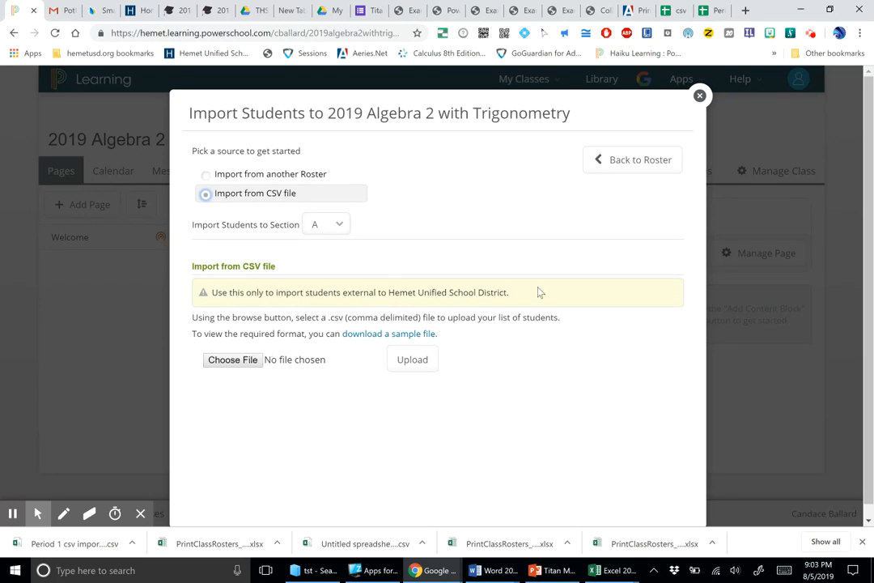
pyautogui.click(243, 361)
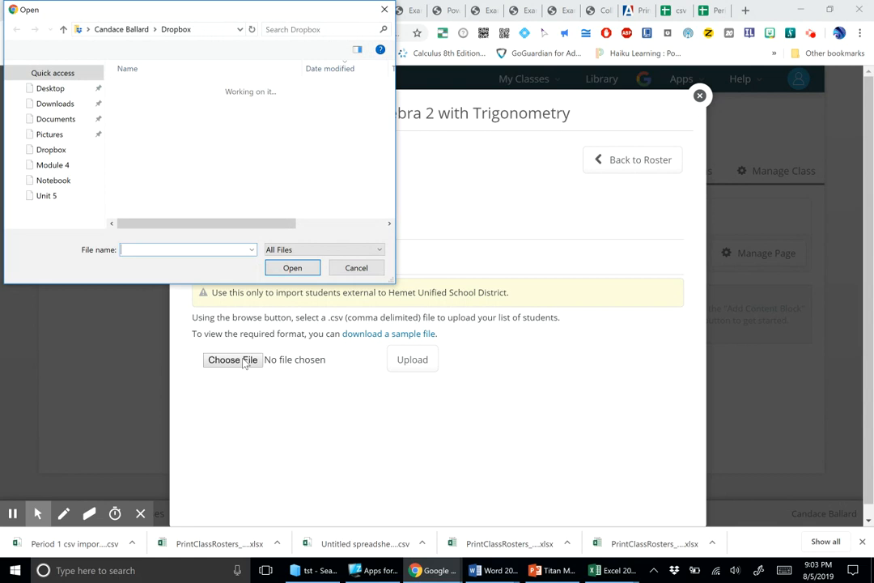
pyautogui.click(64, 110)
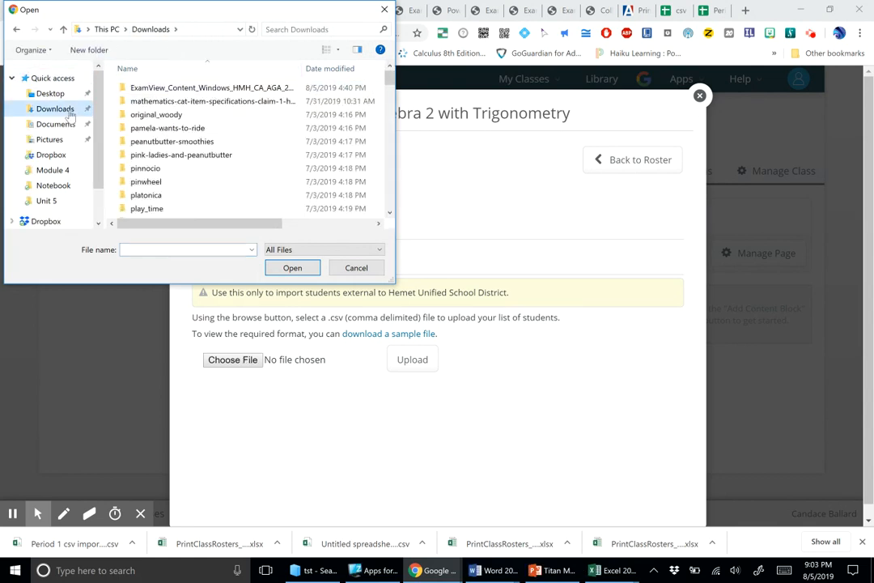
pyautogui.click(319, 70)
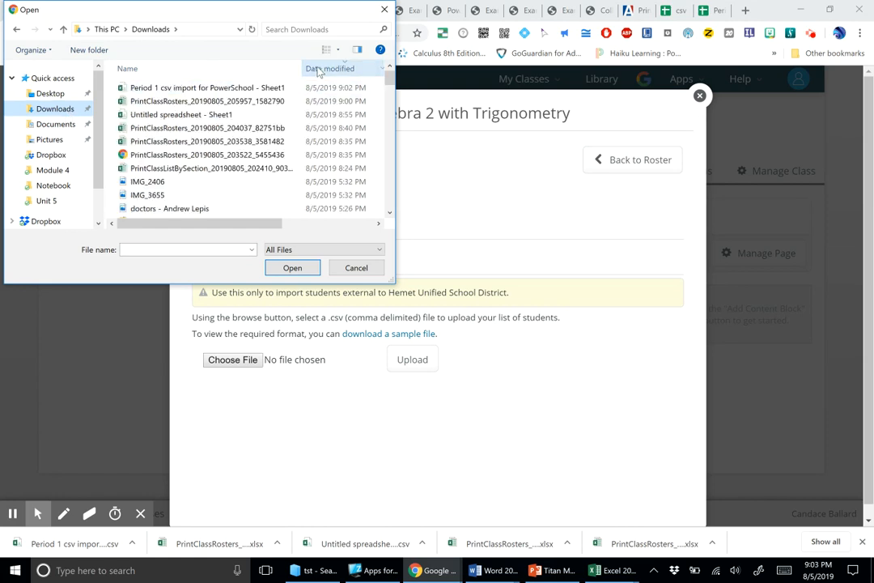
pyautogui.click(241, 88)
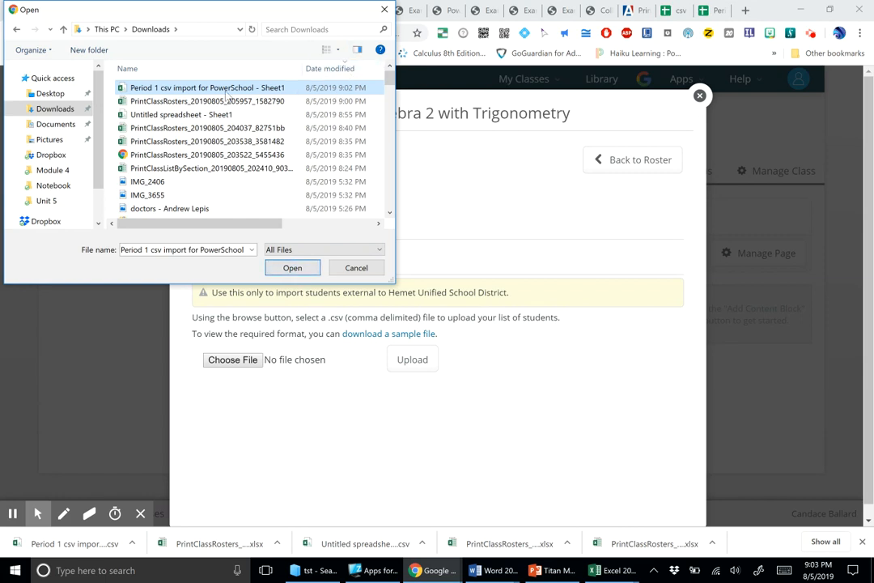
pyautogui.click(294, 268)
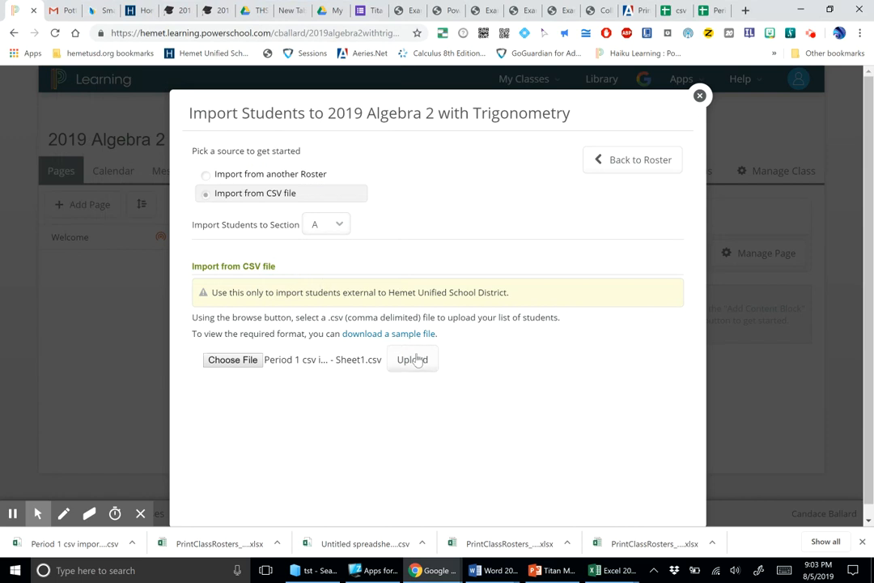
# Step: Upload the chosen CSV file and import its student records into Section Period 1 without sending email invitations
pyautogui.click(414, 360)
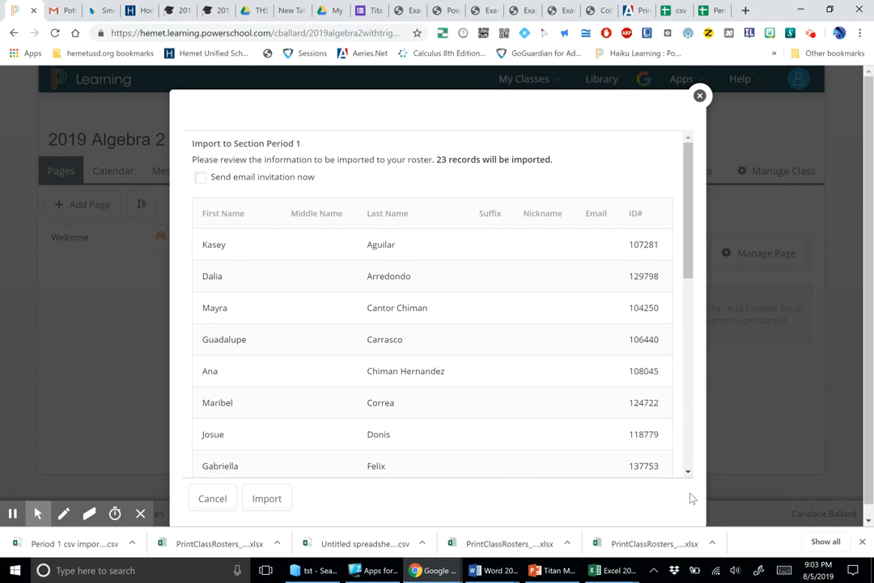
pyautogui.click(255, 503)
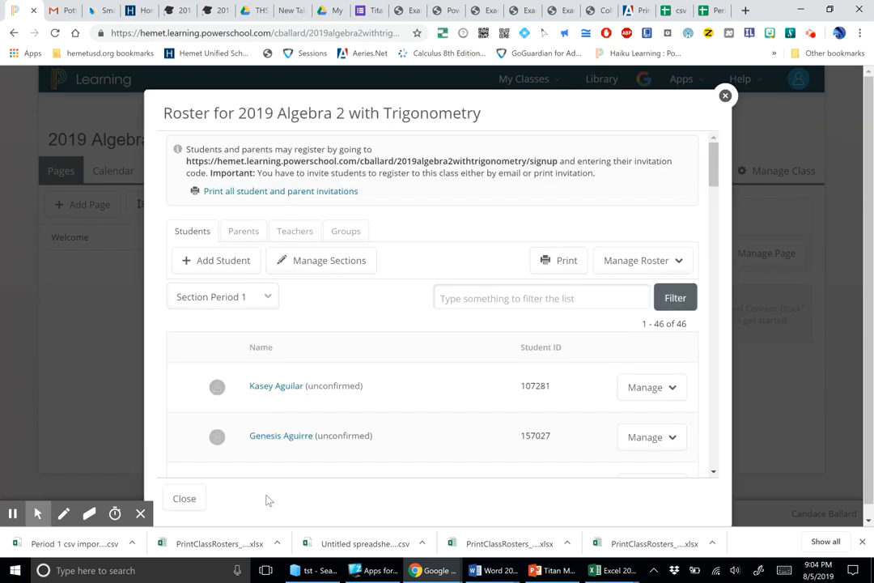
# Step: Review the imported students on the Period 1 roster, check the class's sections, and return to the roster
pyautogui.moveTo(713, 156); pyautogui.dragTo(810, 113)
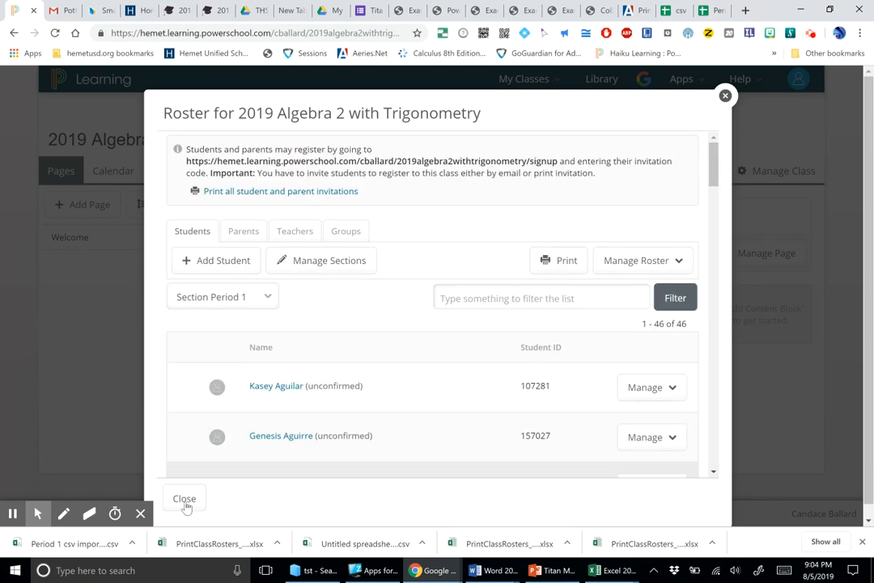
pyautogui.click(272, 299)
pyautogui.click(285, 306)
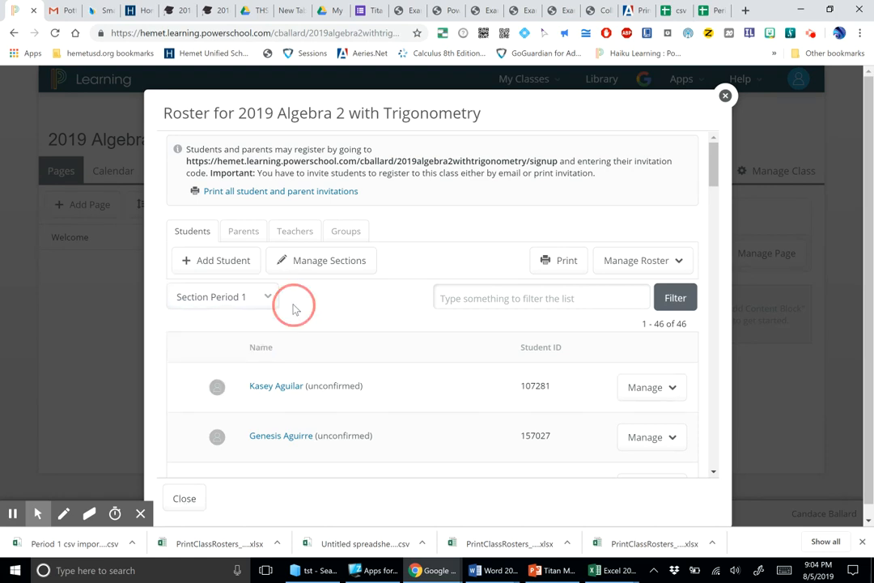
pyautogui.click(315, 260)
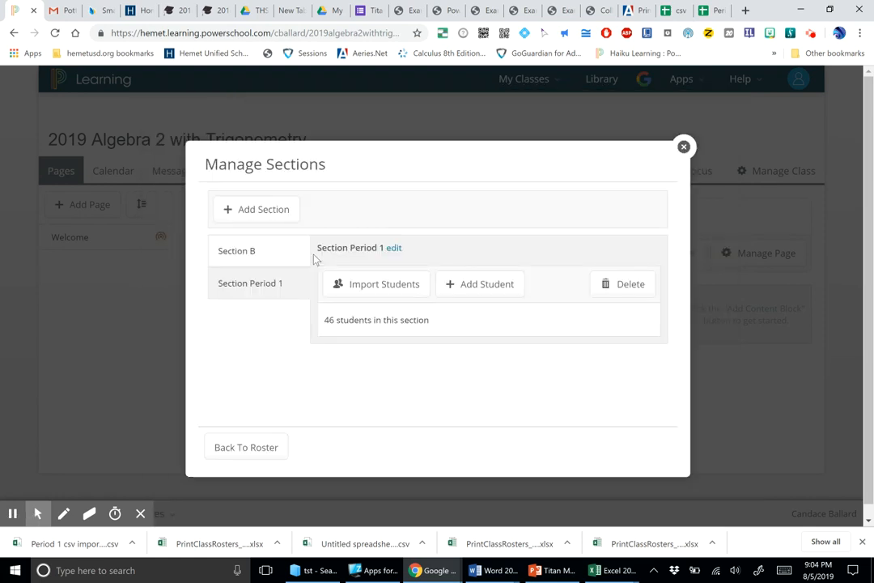
pyautogui.click(257, 440)
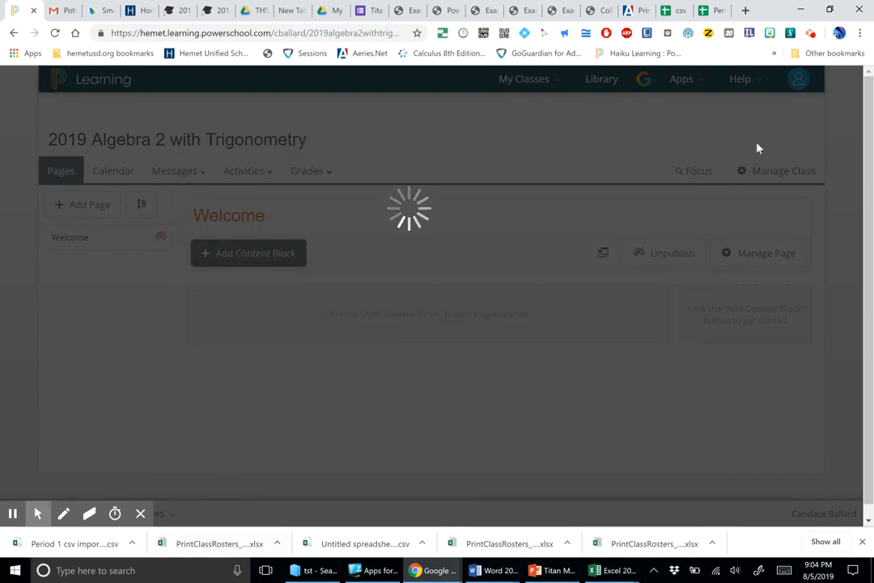
# Step: Minimize the Chrome window and all open Excel workbooks to reach the desktop
pyautogui.click(801, 8)
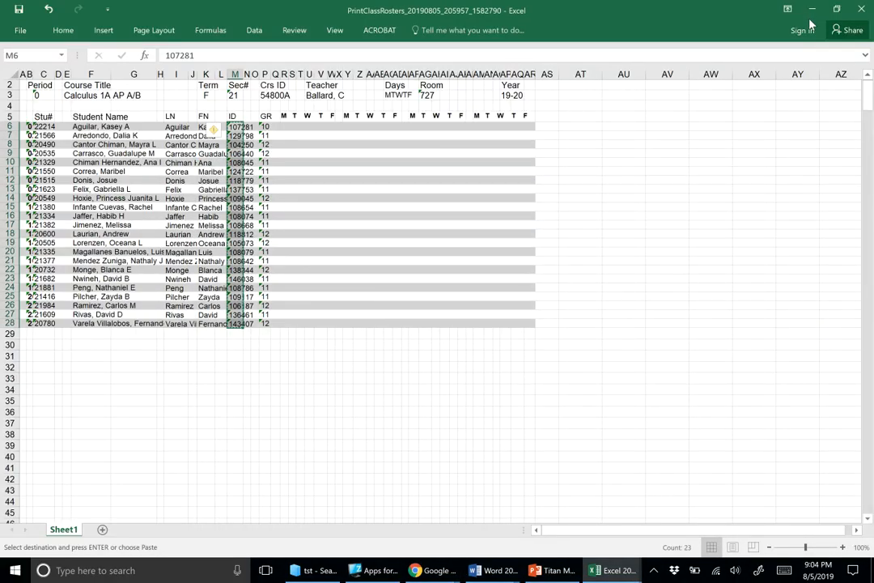
pyautogui.click(811, 20)
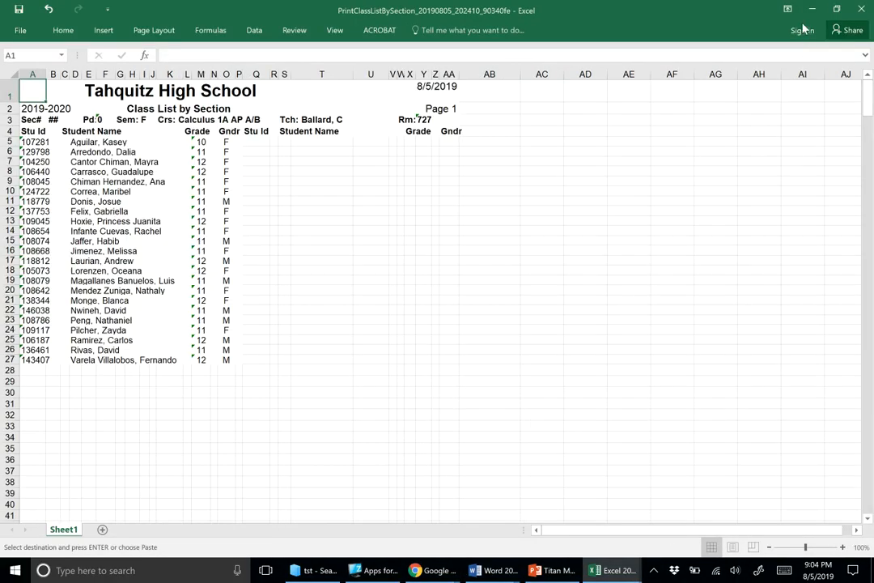
pyautogui.click(813, 13)
pyautogui.click(813, 13)
pyautogui.click(813, 13)
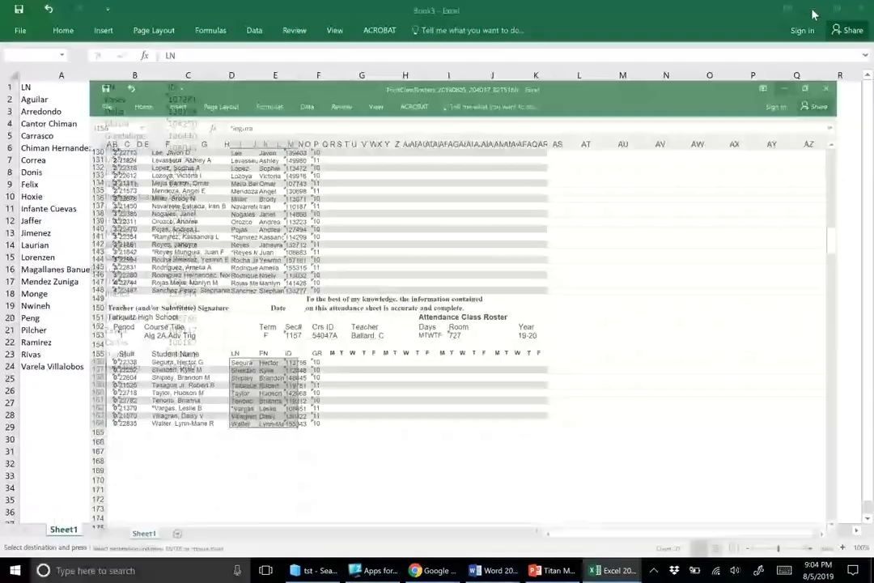
pyautogui.click(813, 13)
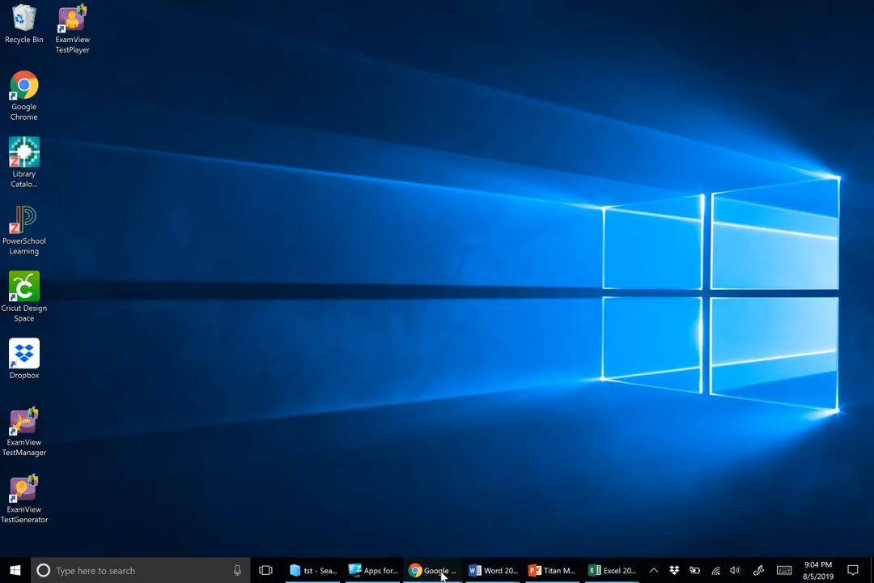